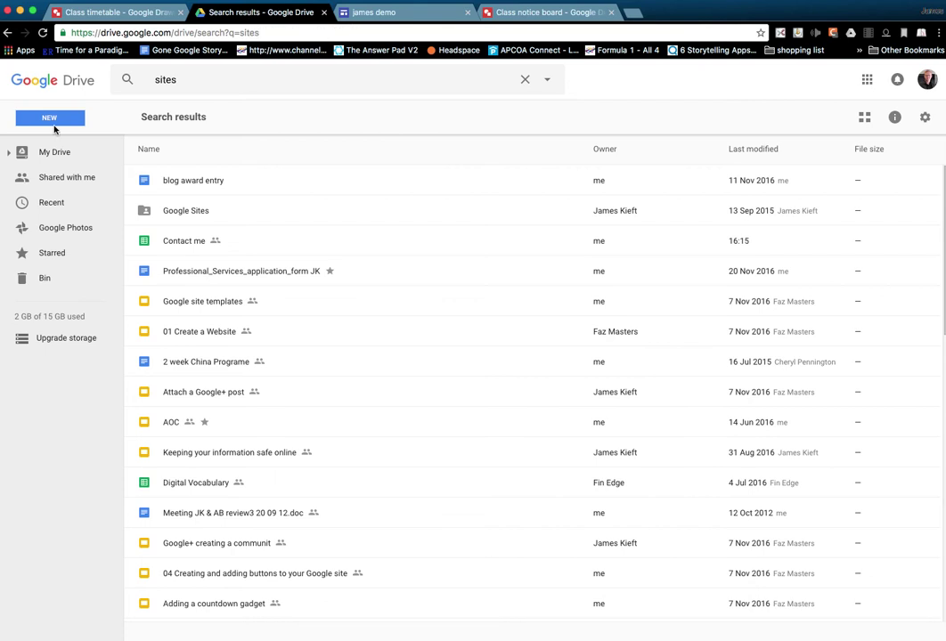
Leave Drive's New menu and bring up the 'Class notice board' drawing tab
left_click(49, 118)
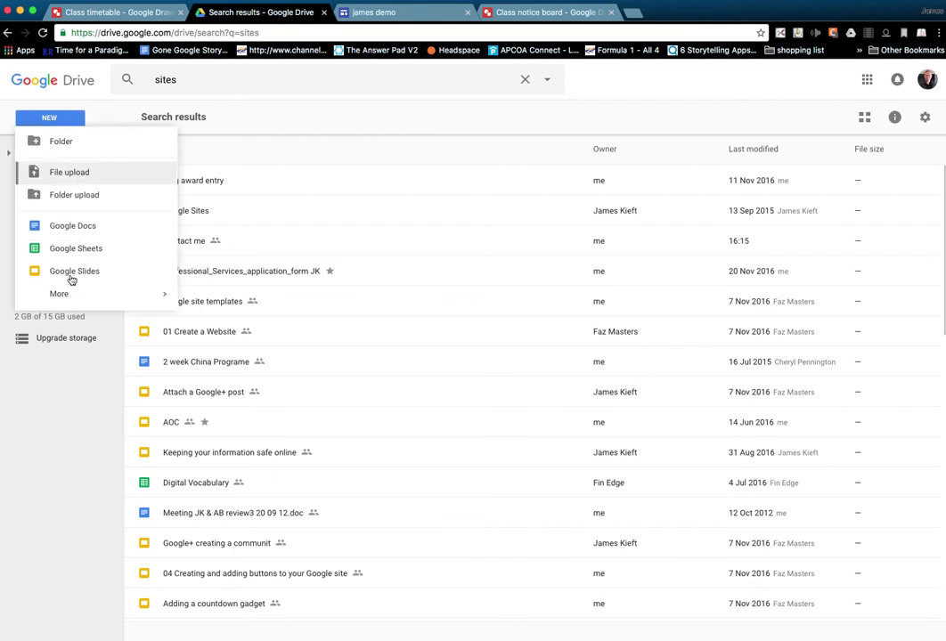
mouse_move(78, 294)
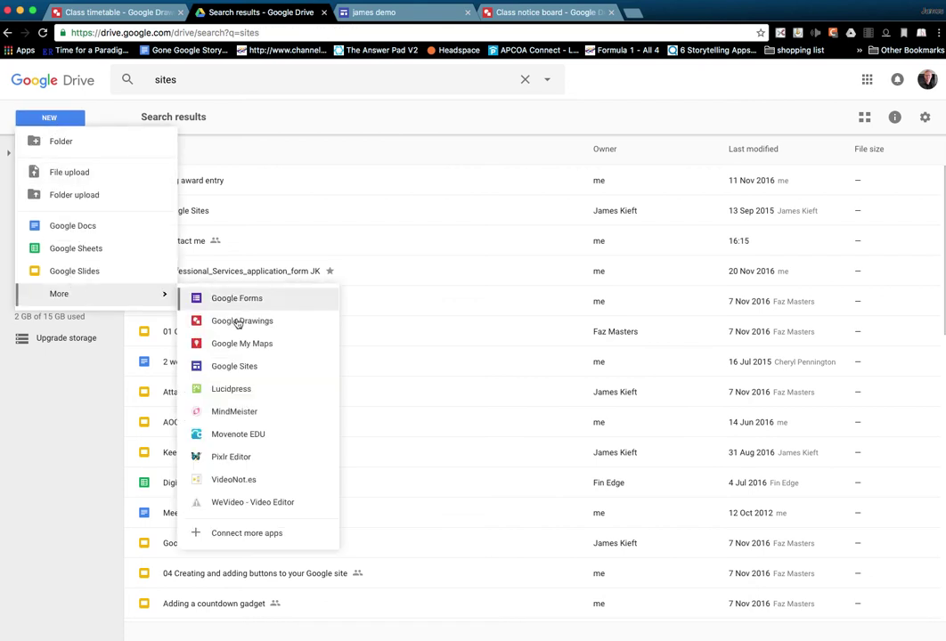
left_click(527, 15)
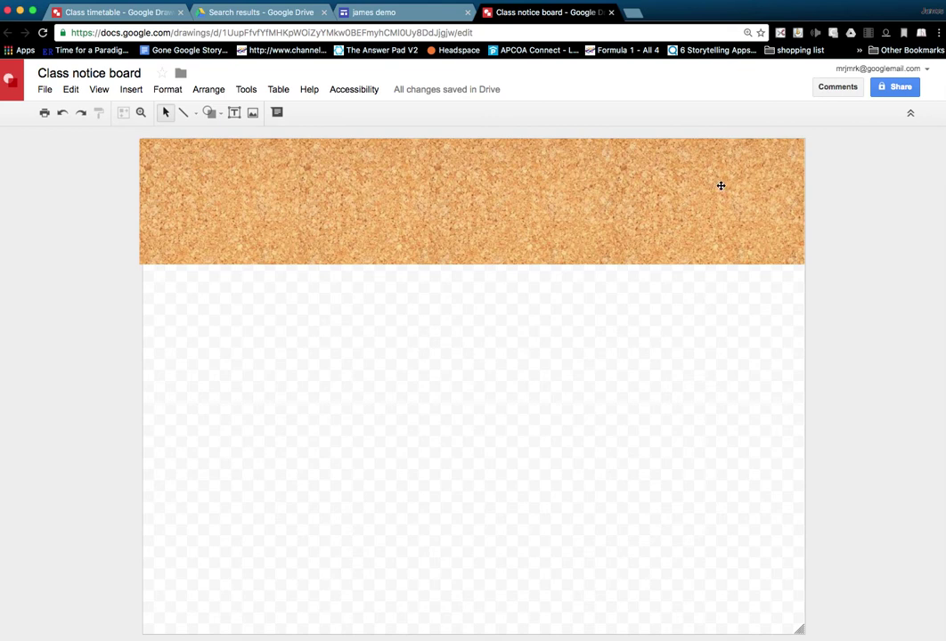
Check the Arrange menu, then select the corkboard strip at the top
left_click(199, 90)
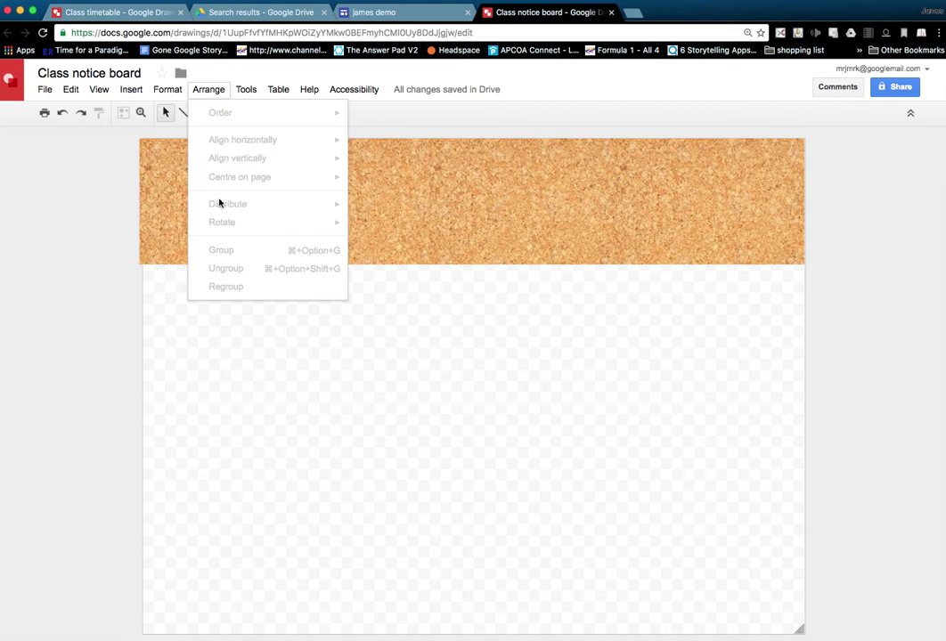
left_click(548, 235)
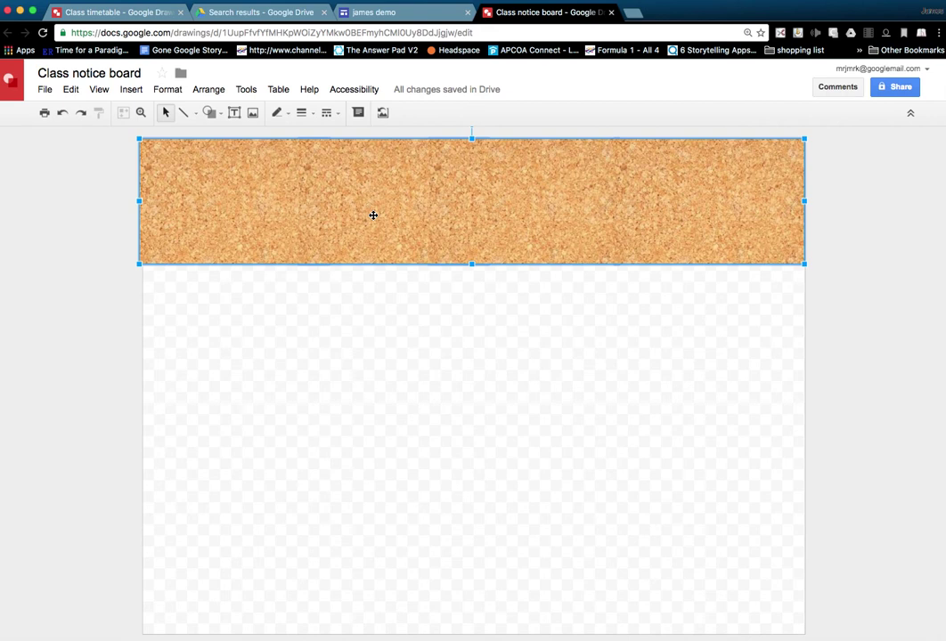
Place a corkboard copy directly under the original, aligned and widened to the left edge
left_click_drag(373, 215, 361, 289)
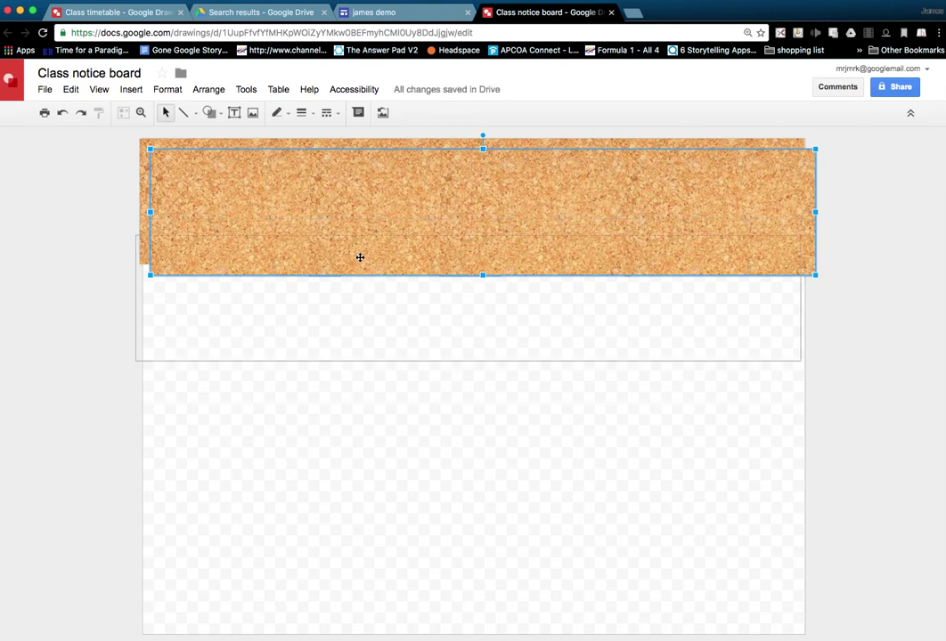
key("super+d")
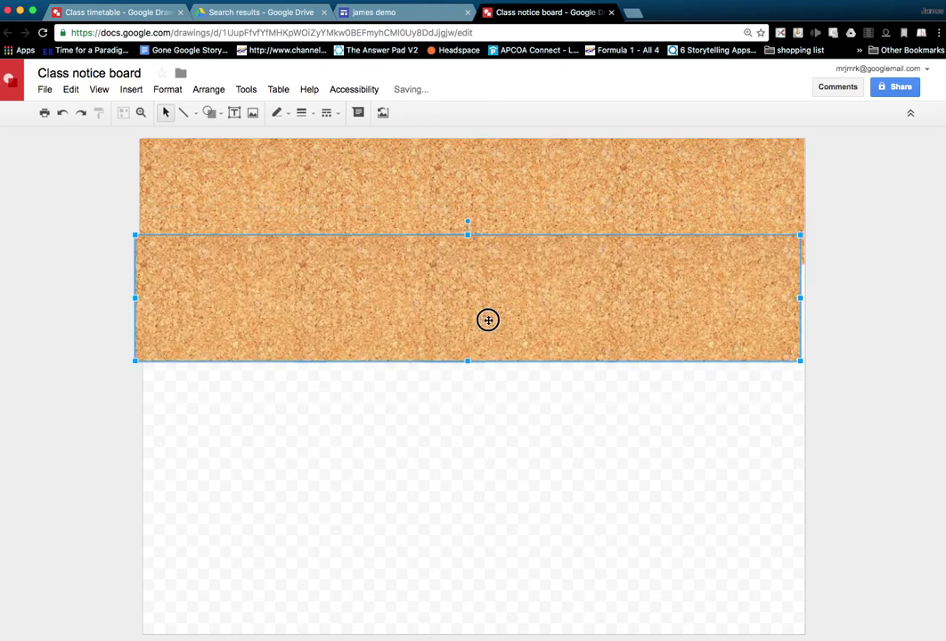
left_click_drag(488, 319, 505, 321)
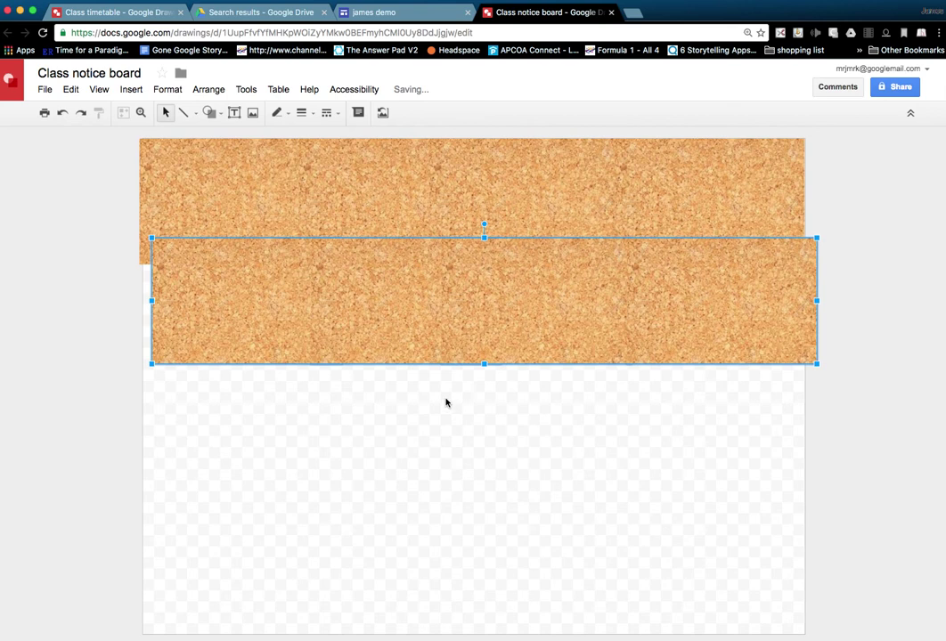
left_click_drag(398, 334, 394, 333)
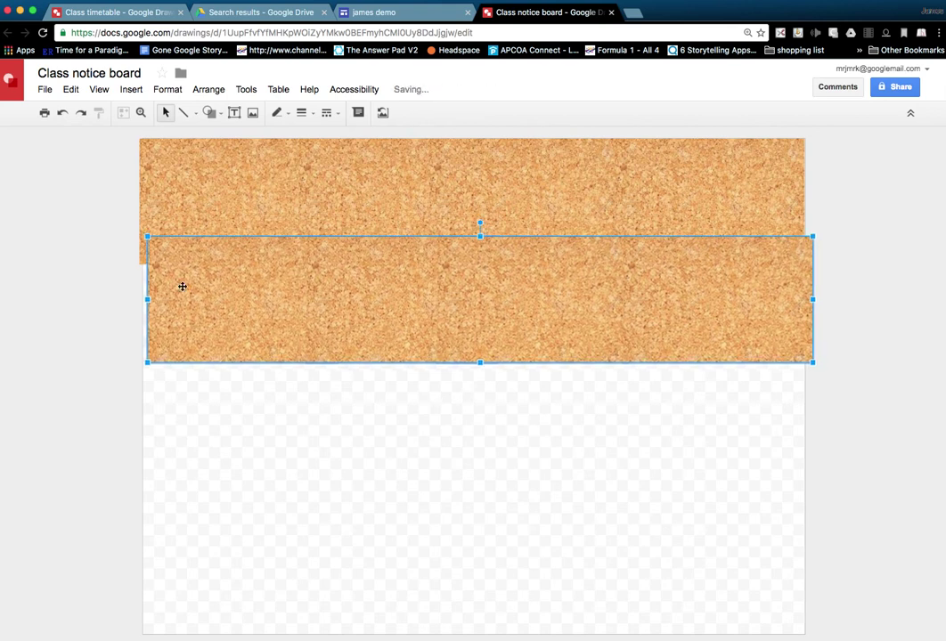
left_click_drag(141, 300, 134, 300)
left_click(306, 388)
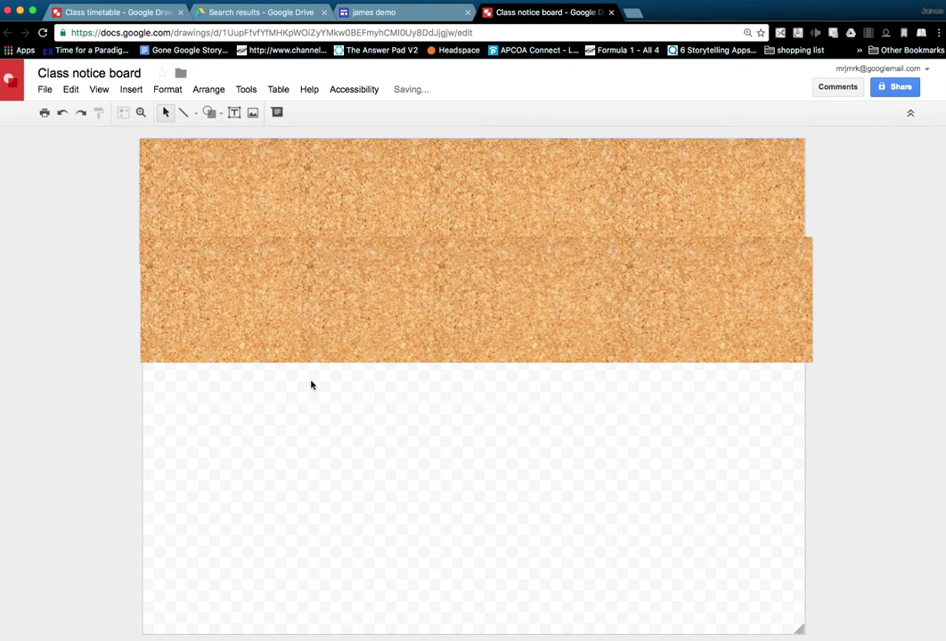
Paste a third cork strip below and nudge it into line with the rows above
key("super+v")
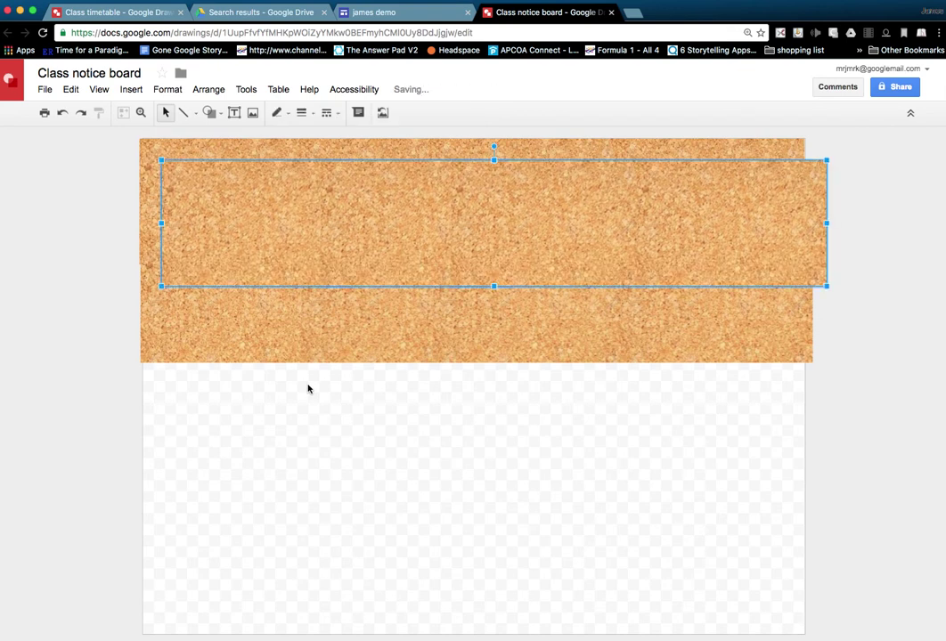
left_click_drag(358, 243, 360, 422)
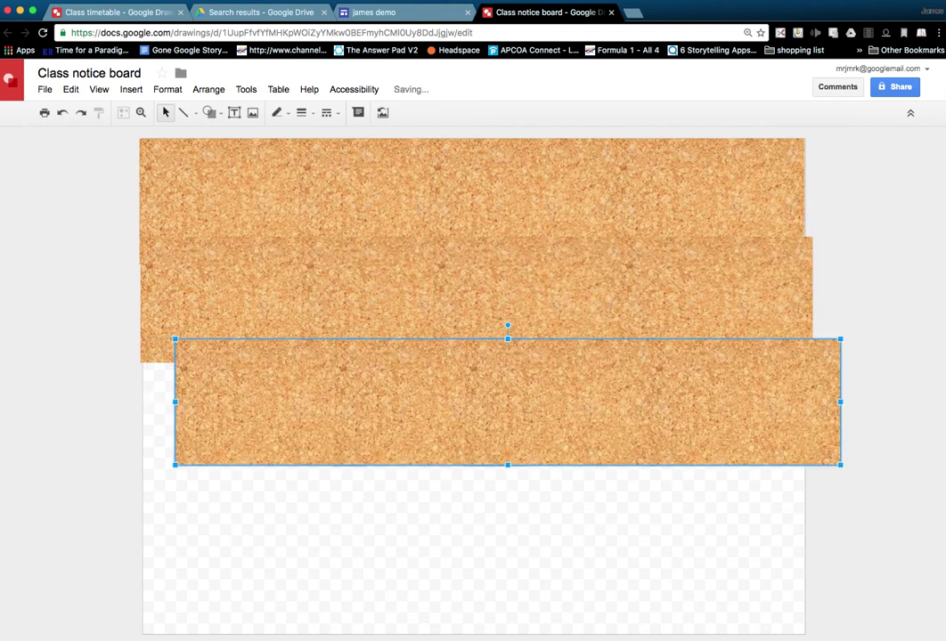
key("Left")
key("Left")
key("Left")
key("Left")
key("Left")
key("Left")
key("Left")
key("Left")
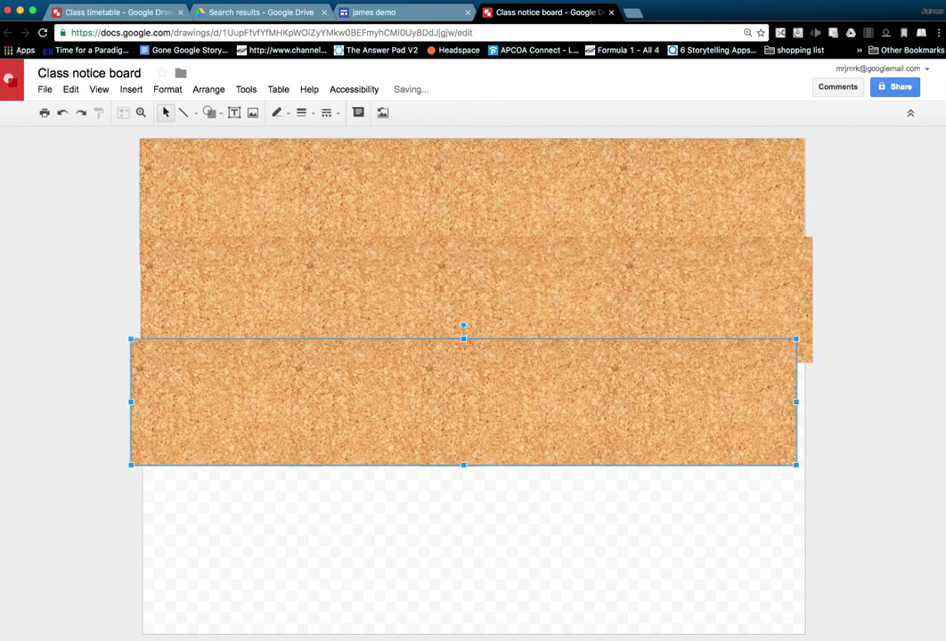
key("Right")
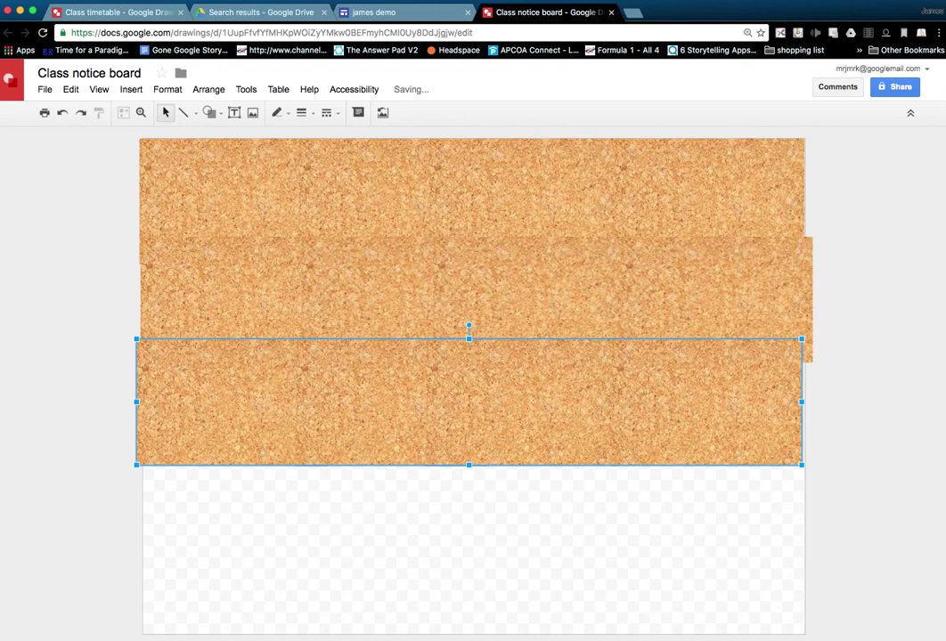
key("Right")
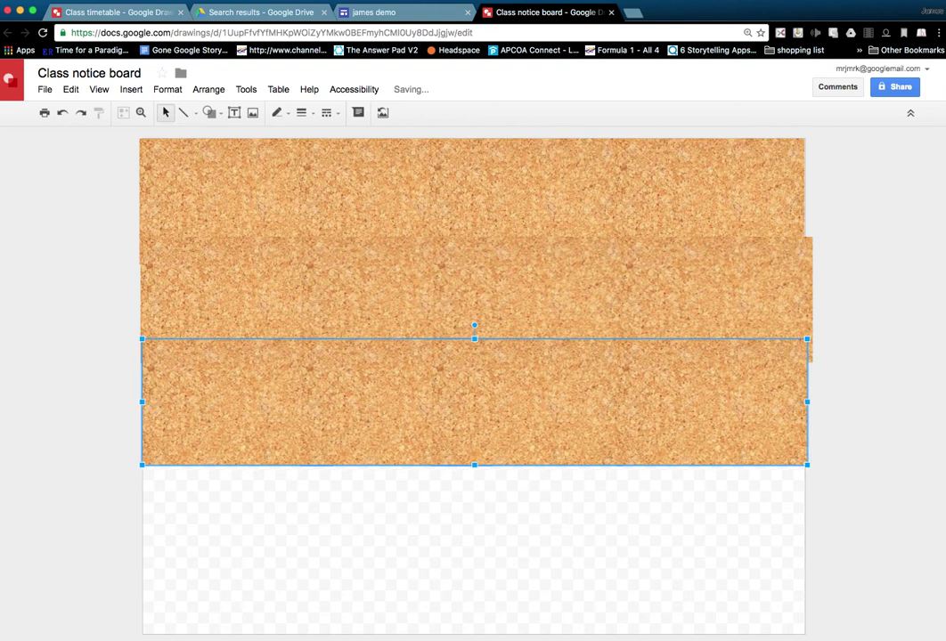
left_click(302, 524)
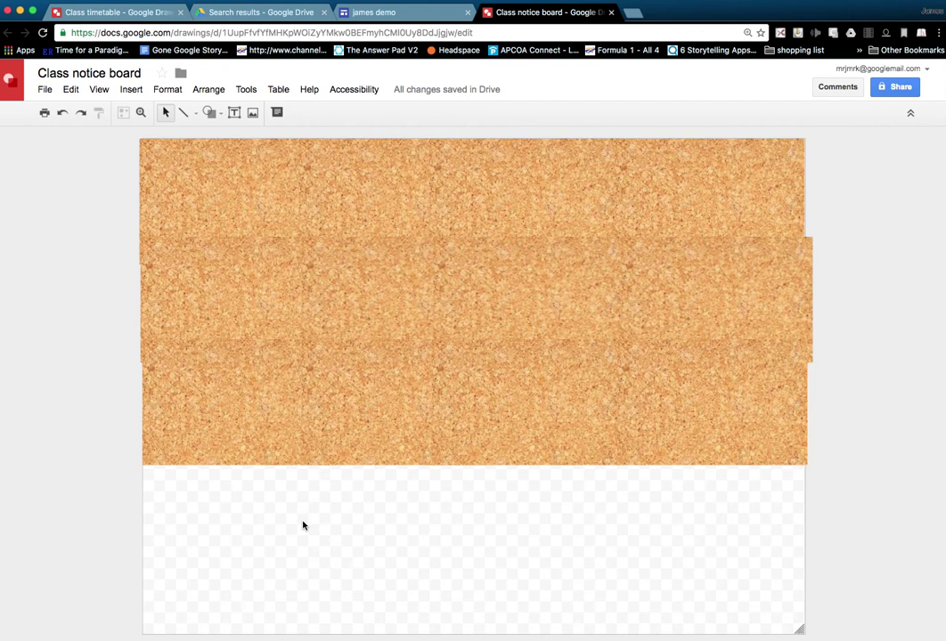
Paste another cork strip into the lower gap and nudge it into line
key("ctrl+v")
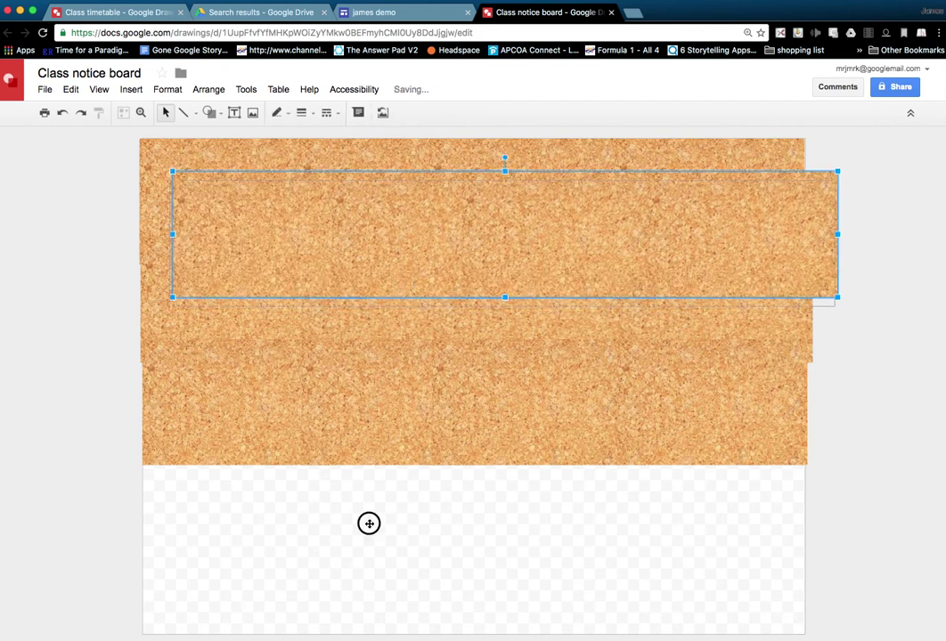
left_click_drag(402, 230, 371, 477)
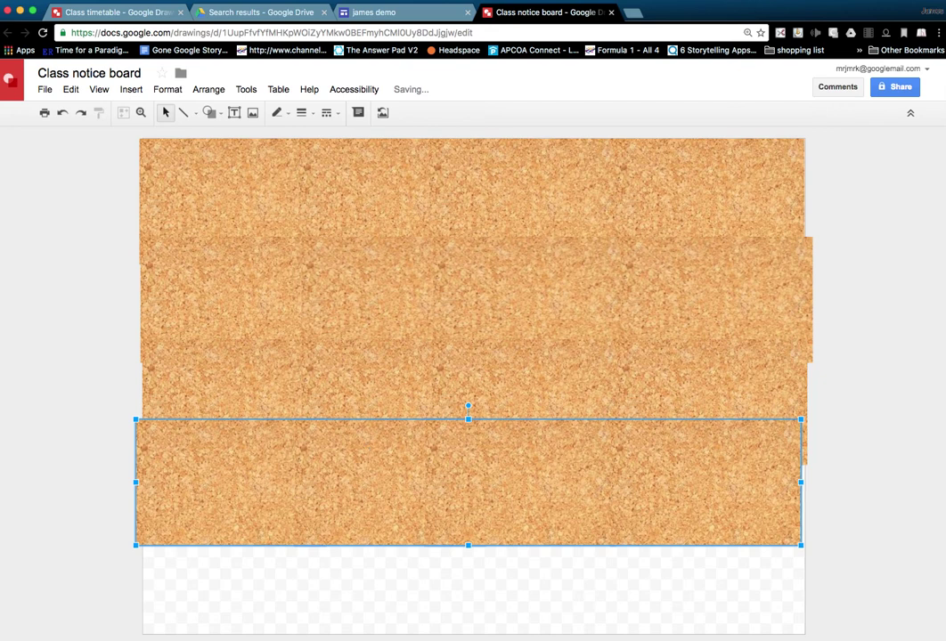
key("Right")
key("Right")
key("Right")
key("Right")
key("Right")
key("Right")
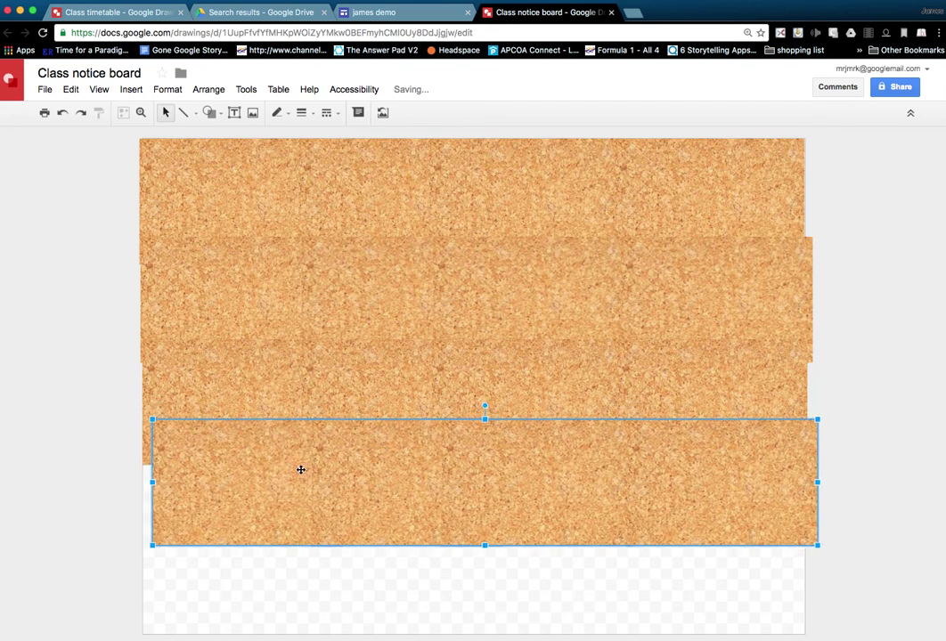
mouse_move(300, 469)
left_mouse_down()
mouse_move(270, 524)
mouse_move(294, 524)
mouse_move(299, 487)
left_mouse_up()
key("Left")
key("Left")
key("Left")
key("Left")
key("Left")
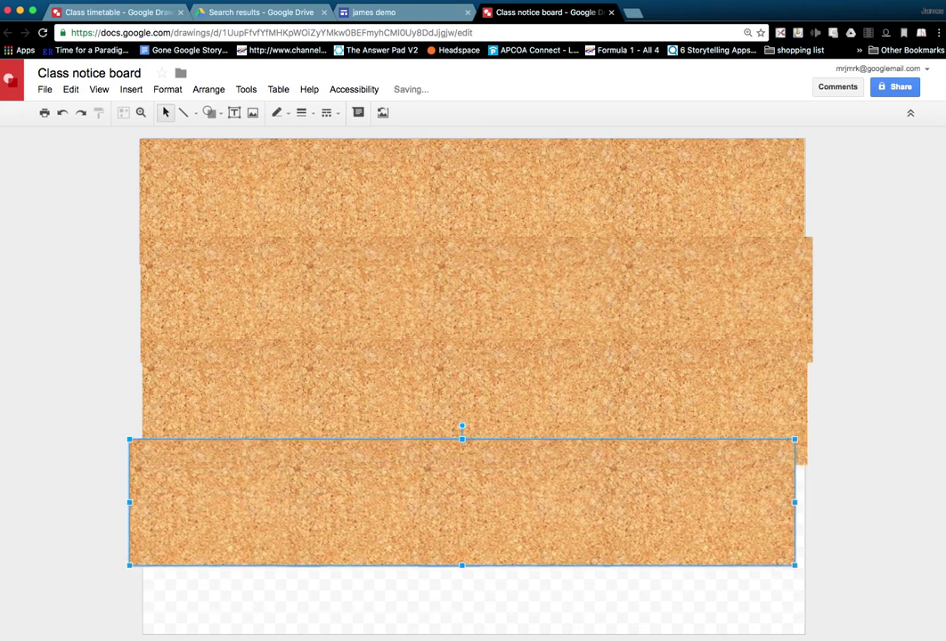
key("Right")
key("Right")
key("Right")
key("Right")
key("Right")
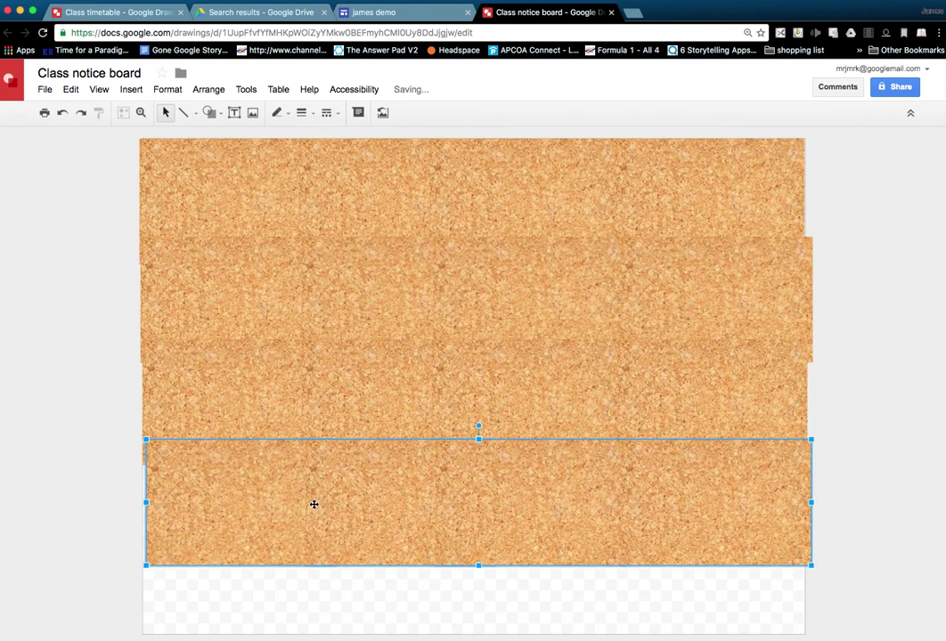
Add a final cork strip at the bottom and stretch the lowest two strips to the left edge
key("ctrl+v")
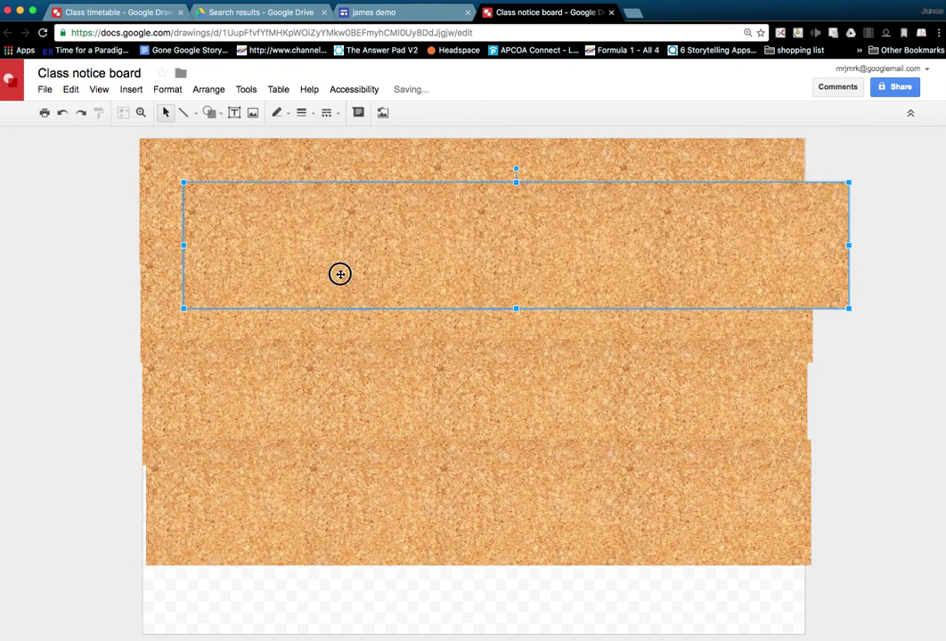
left_click_drag(314, 456, 353, 496)
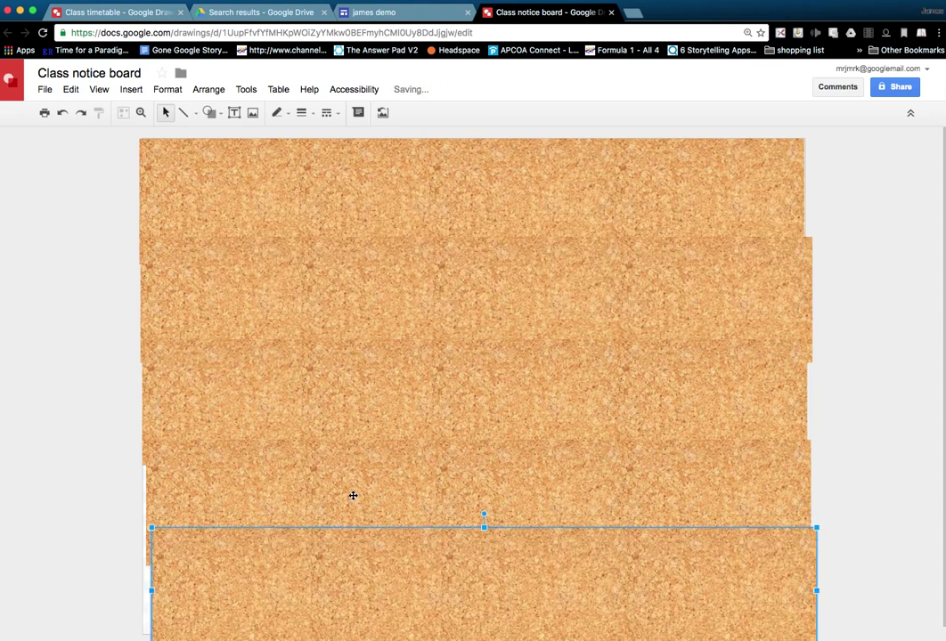
key("Left")
key("Left")
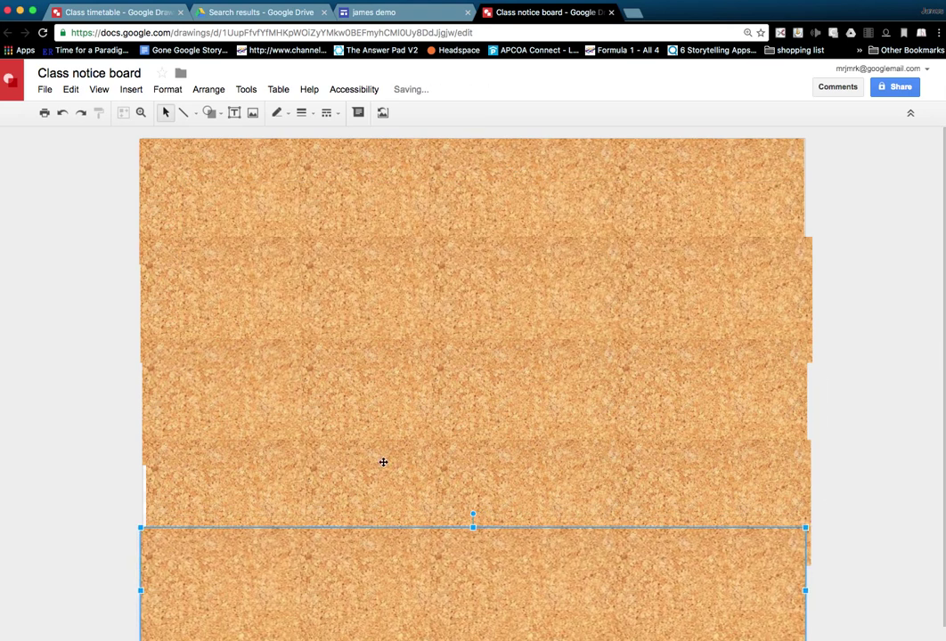
key("Right")
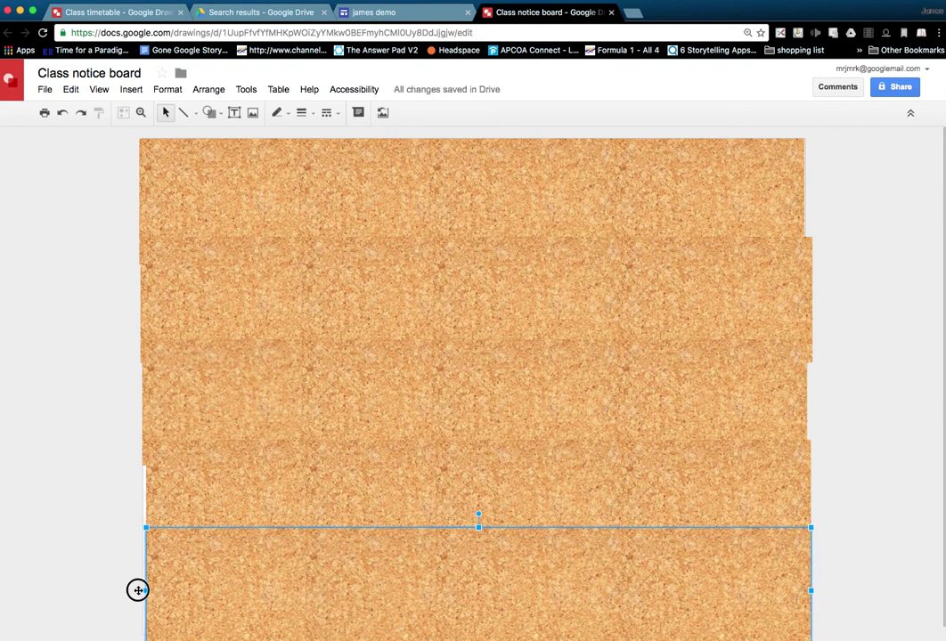
left_click_drag(137, 590, 130, 590)
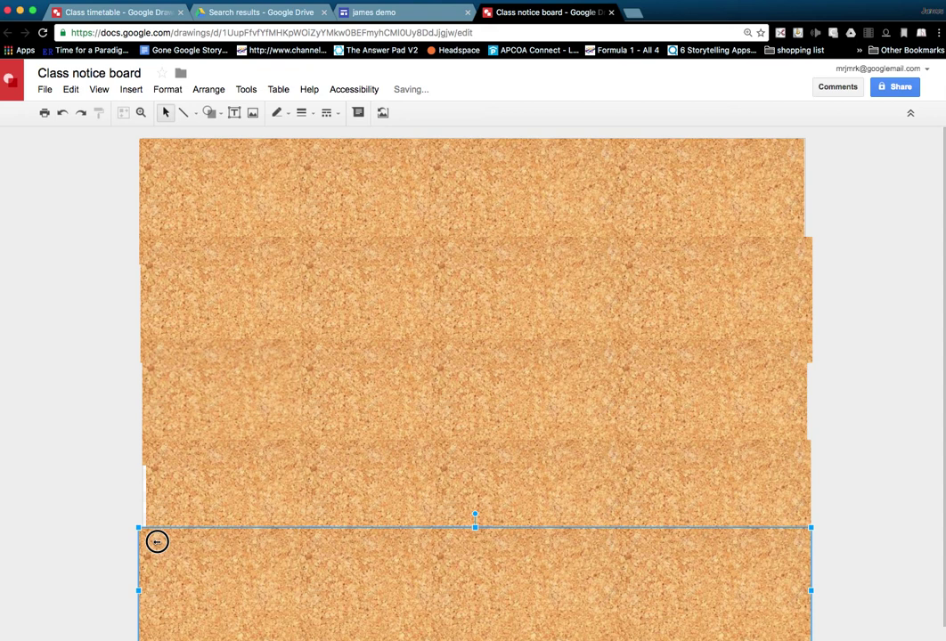
left_click(172, 504)
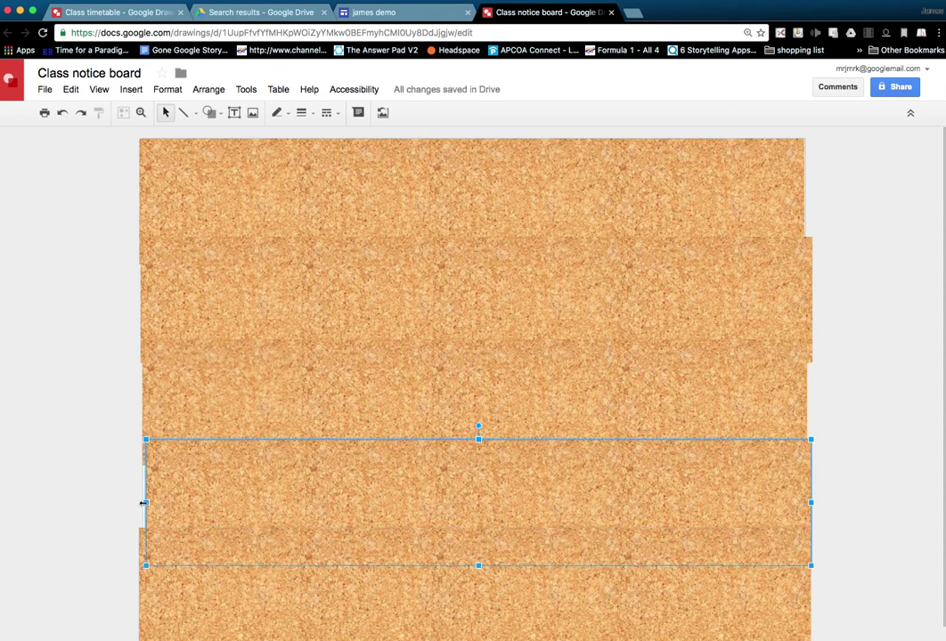
left_click_drag(142, 503, 138, 503)
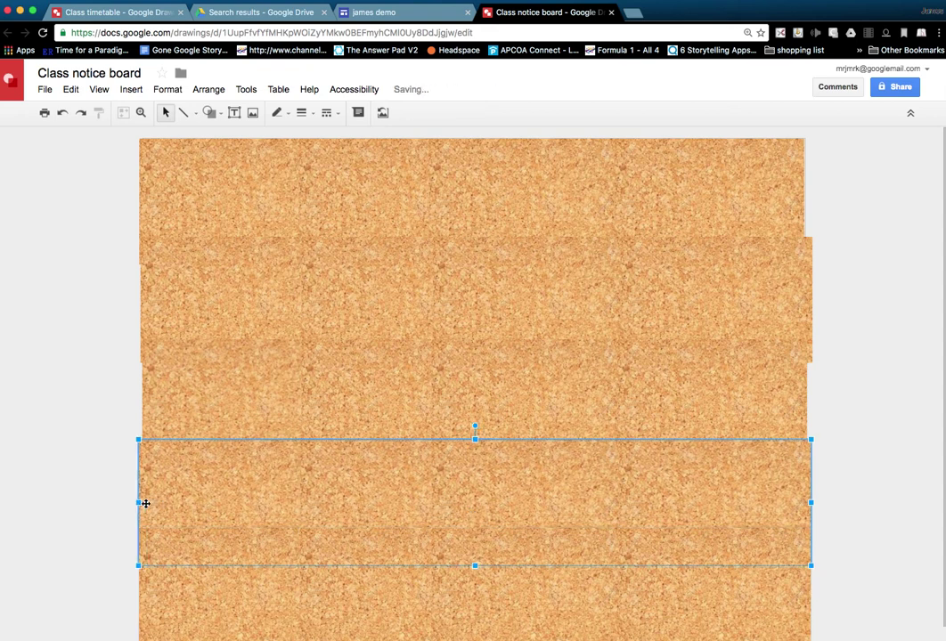
left_click(847, 456)
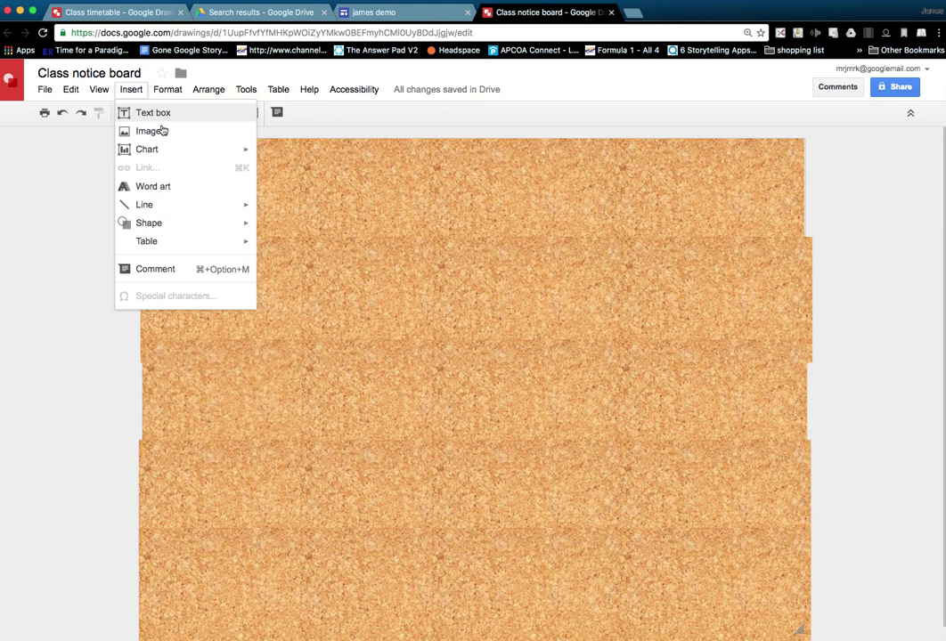
Insert the white Mustang photo from a web image search for "car"
left_click(163, 131)
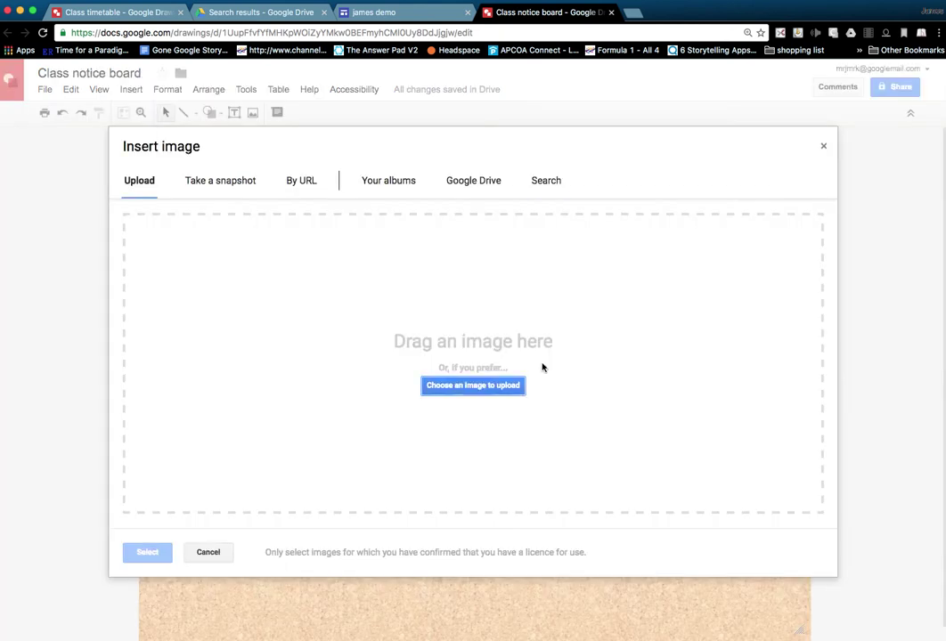
left_click(552, 183)
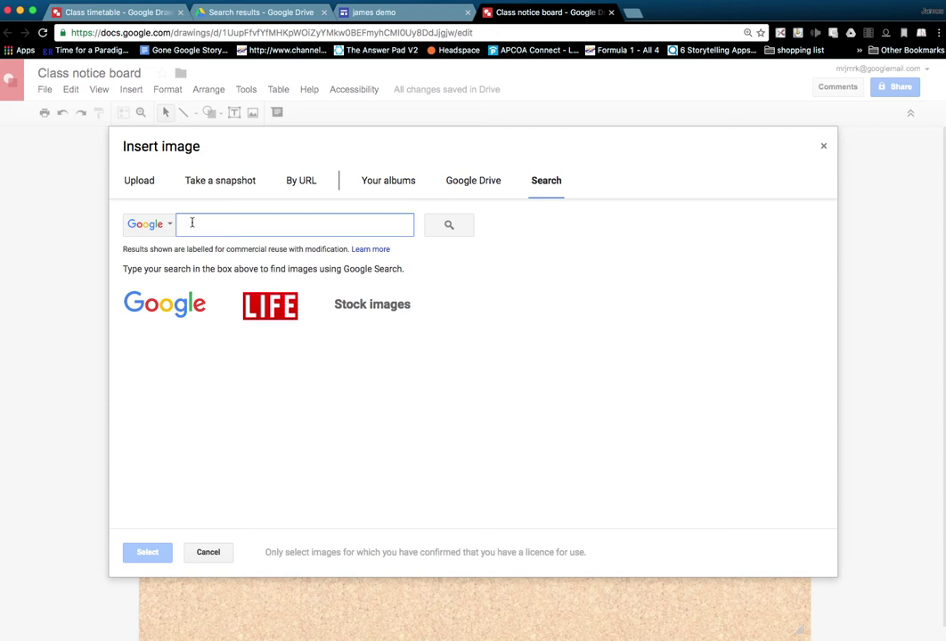
type("c")
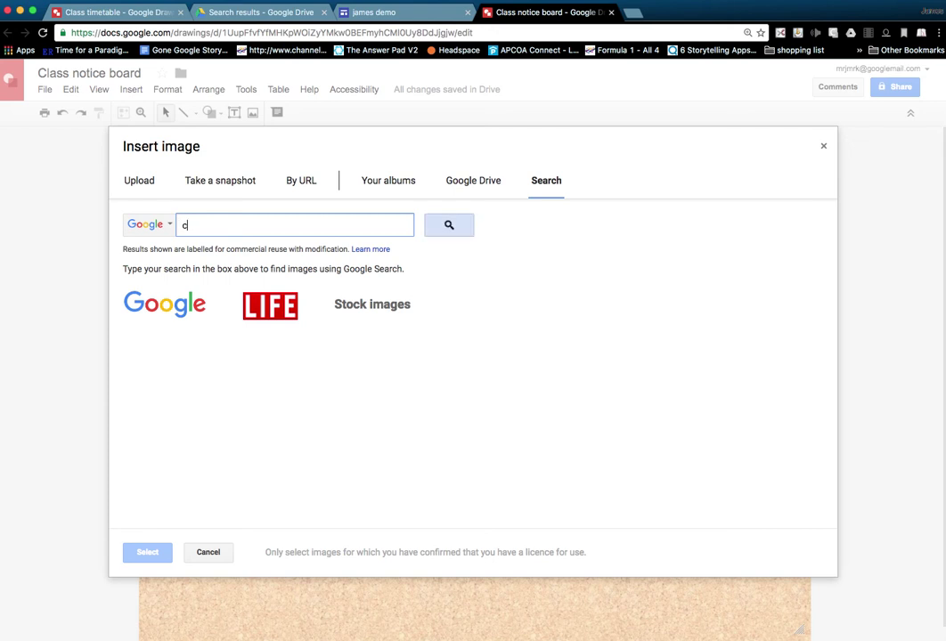
type("ar")
key("Return")
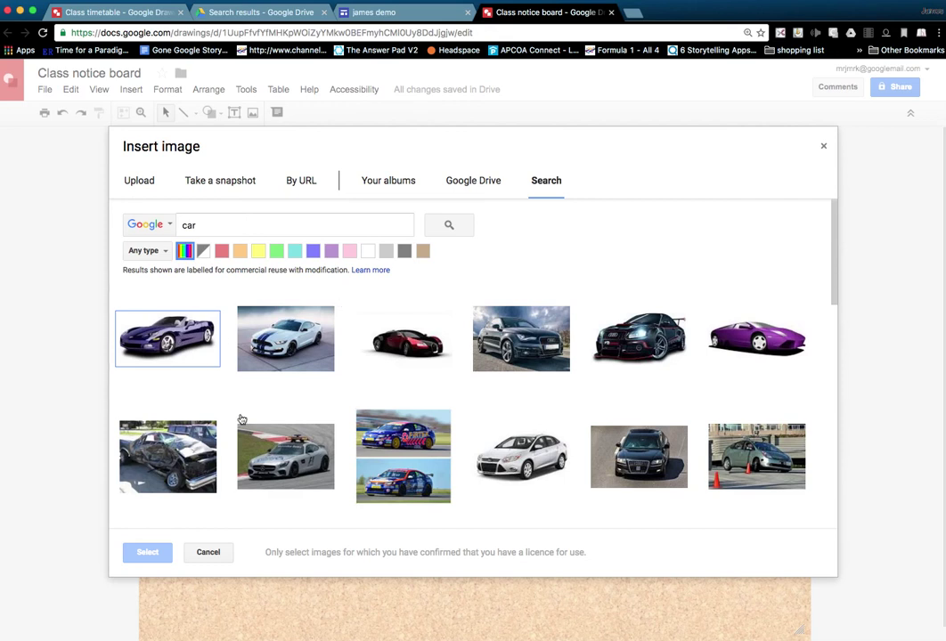
left_click(201, 349)
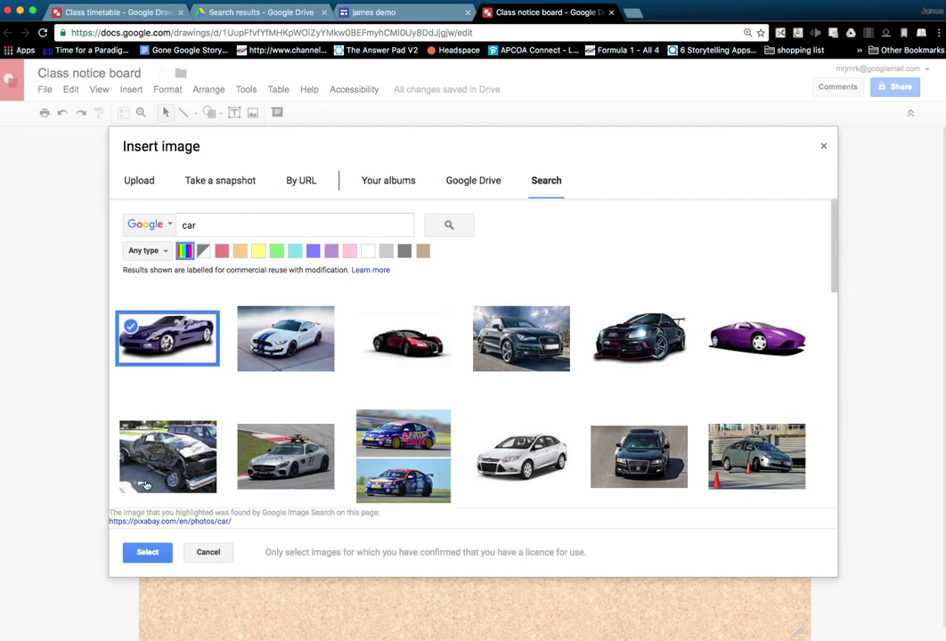
left_click(284, 349)
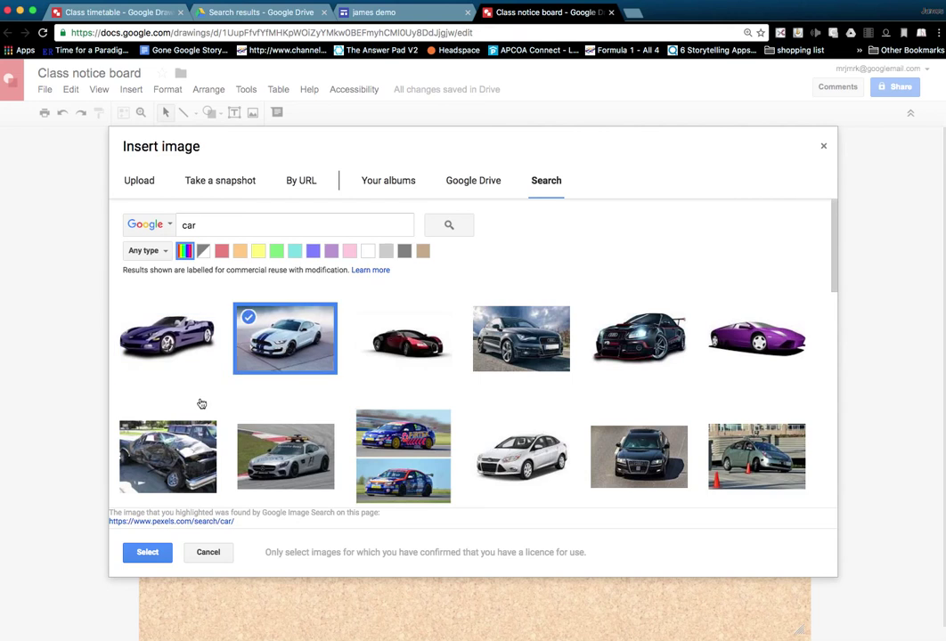
left_click(148, 552)
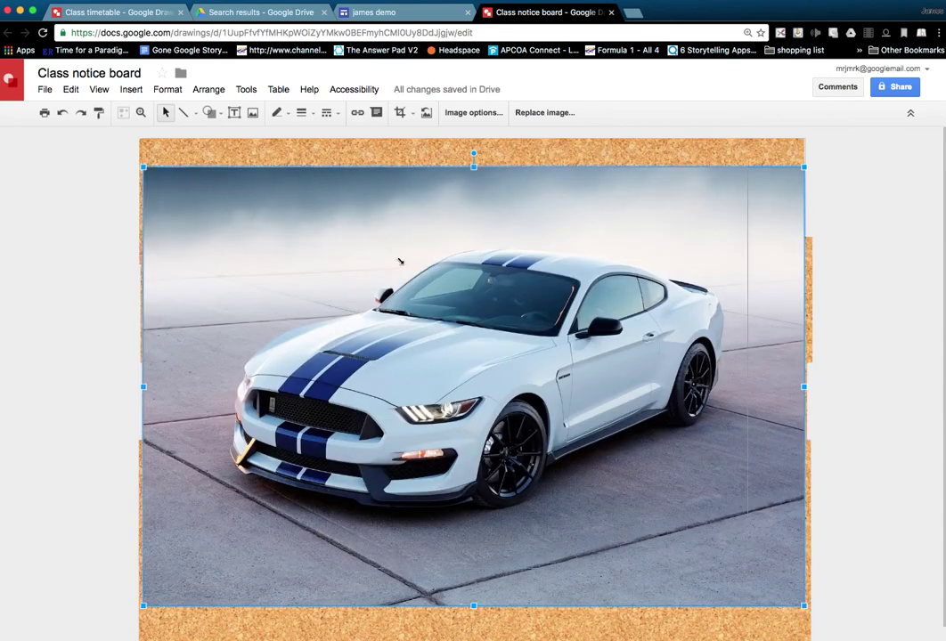
Shrink the Mustang photo and position it in the board's top-left area
left_click_drag(400, 261, 404, 264)
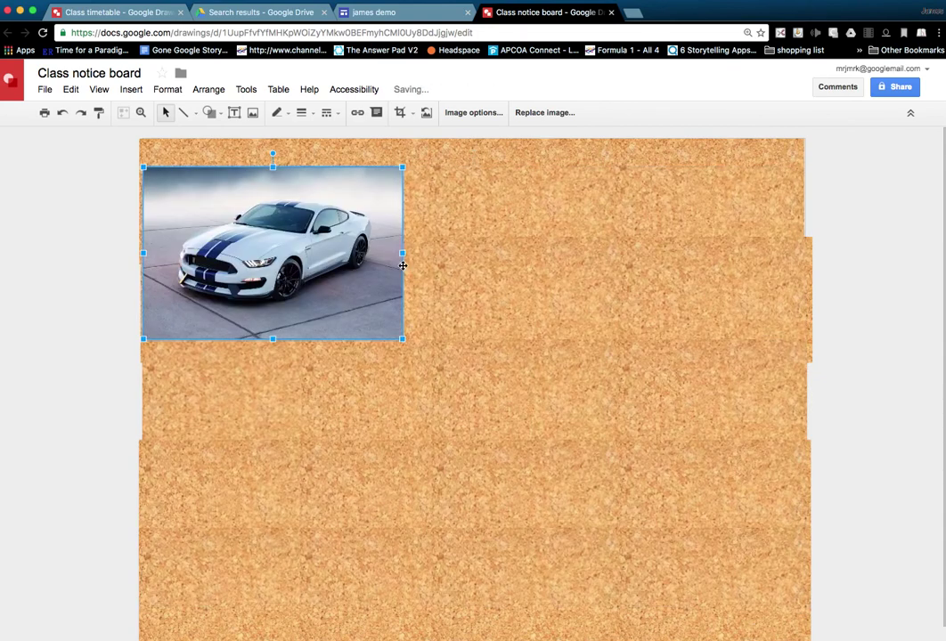
left_click(522, 291)
left_click(339, 275)
left_click_drag(303, 214, 326, 217)
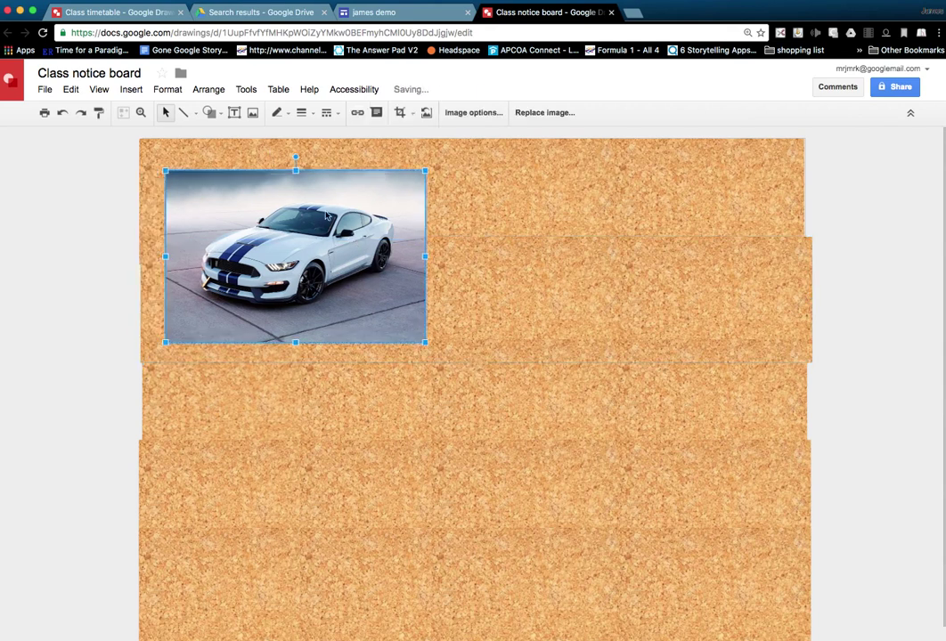
left_click(512, 281)
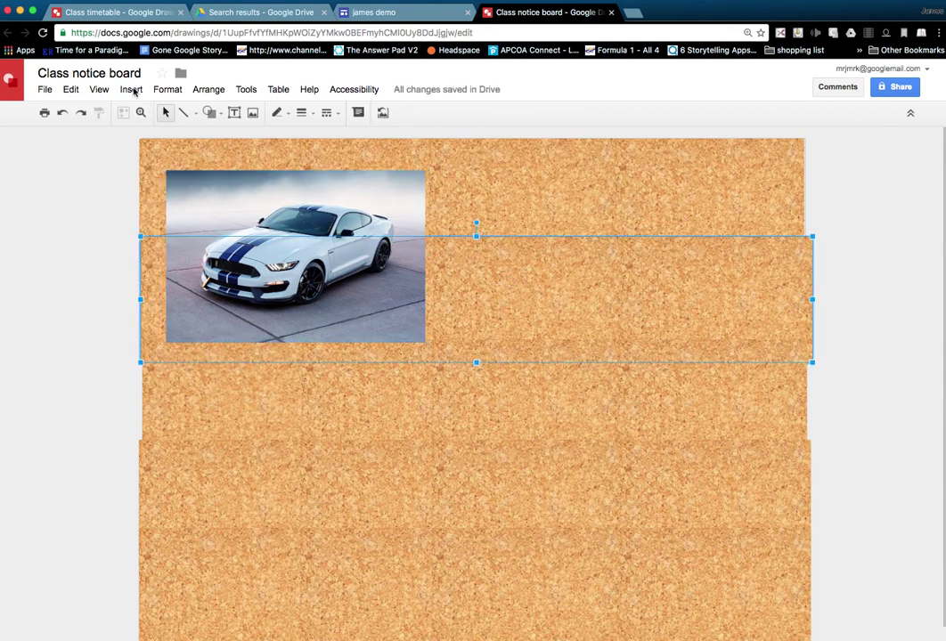
left_click(132, 90)
left_click(138, 114)
left_click(132, 90)
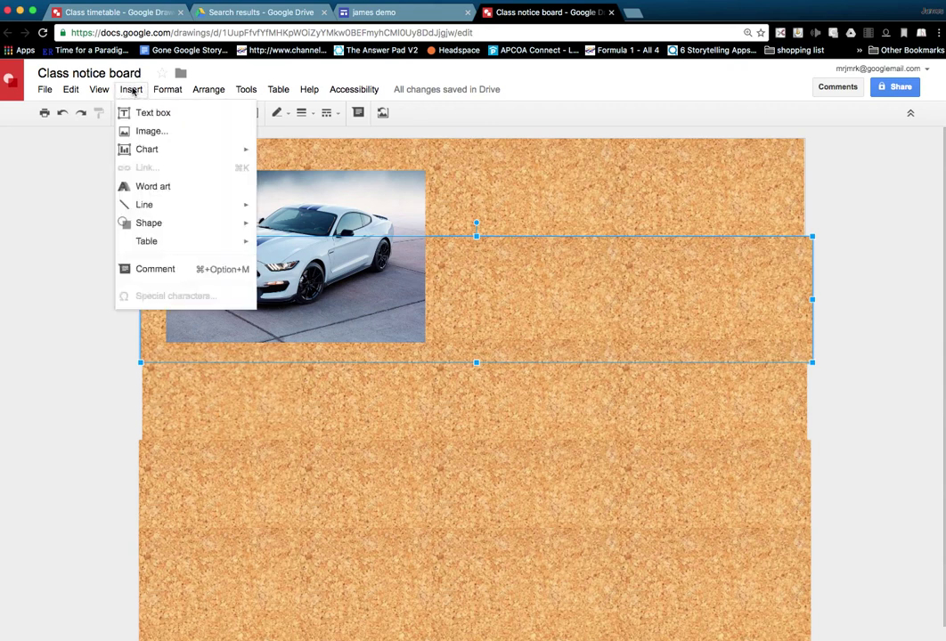
Upload drawing pin.png from the Desktop as a new image
left_click(144, 133)
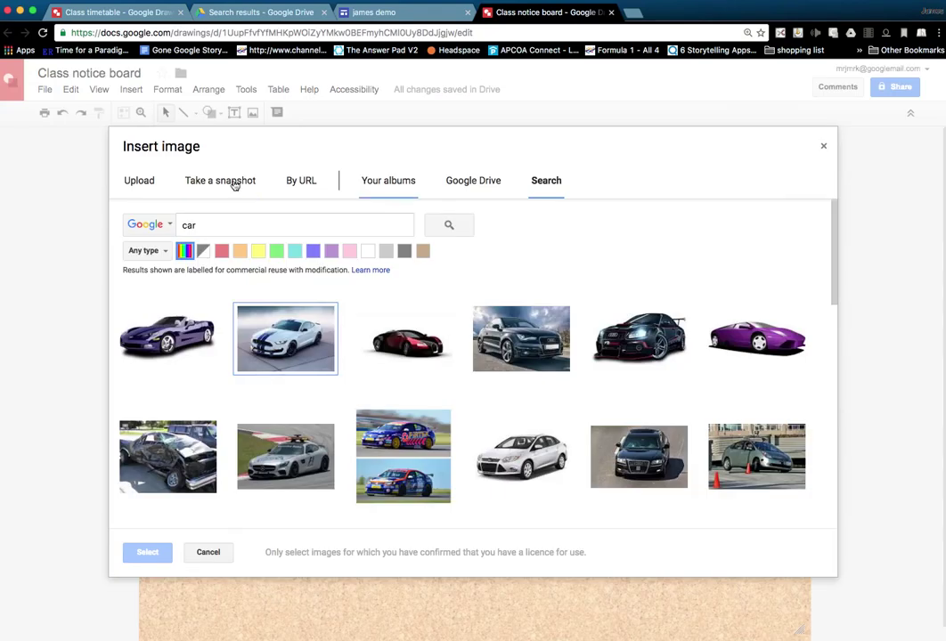
left_click(144, 181)
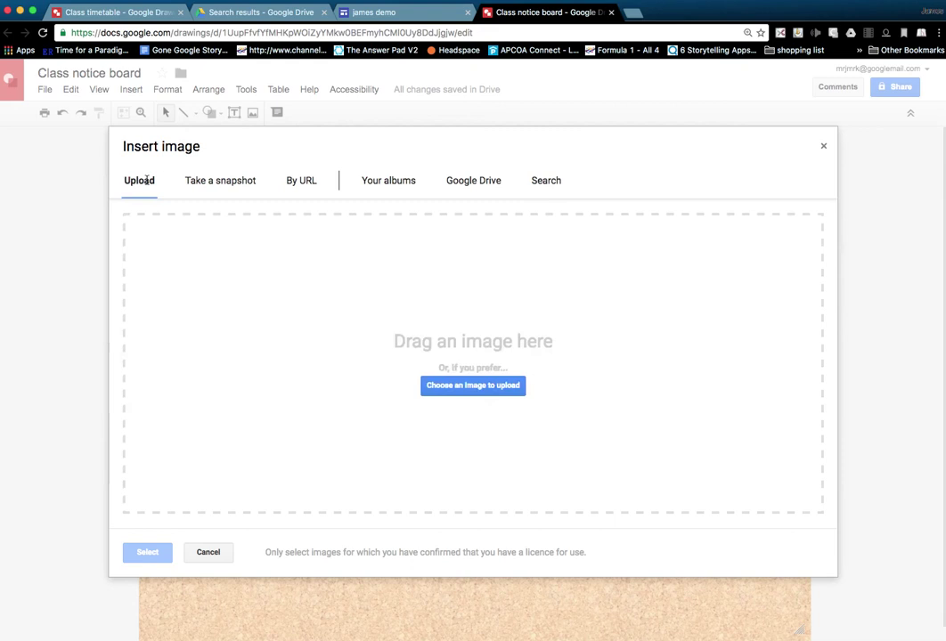
left_click(478, 390)
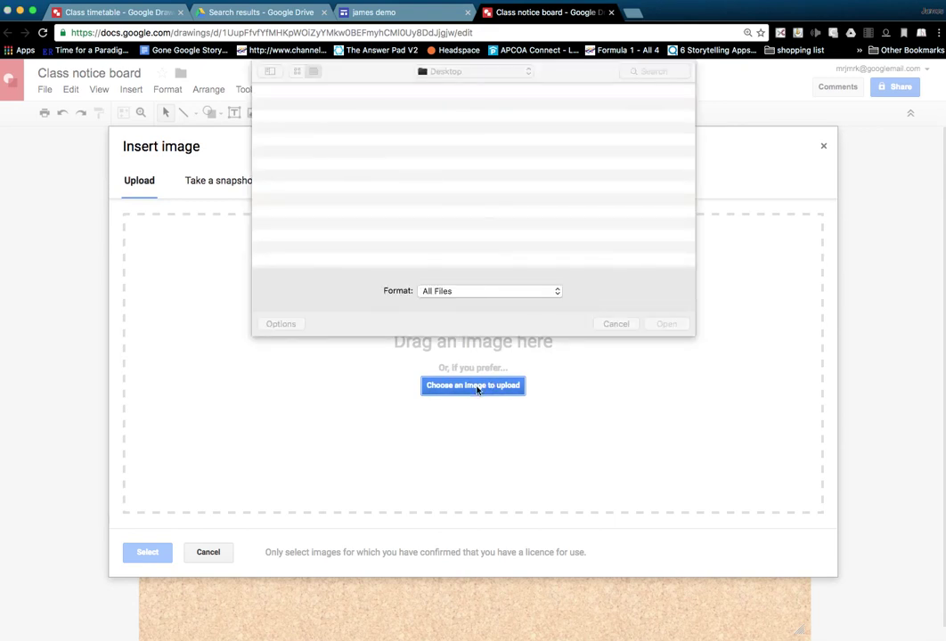
left_click(311, 107)
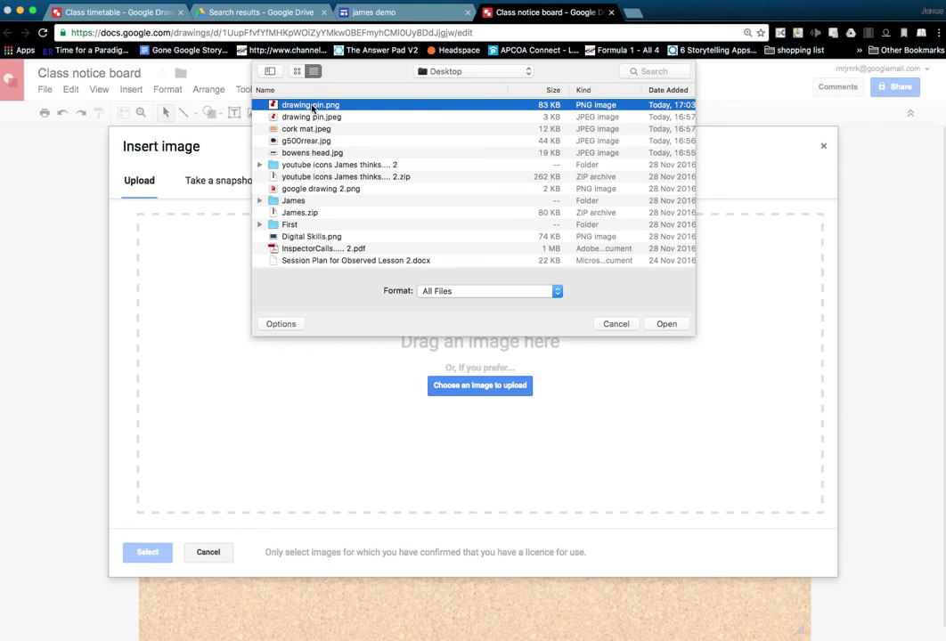
left_click(670, 324)
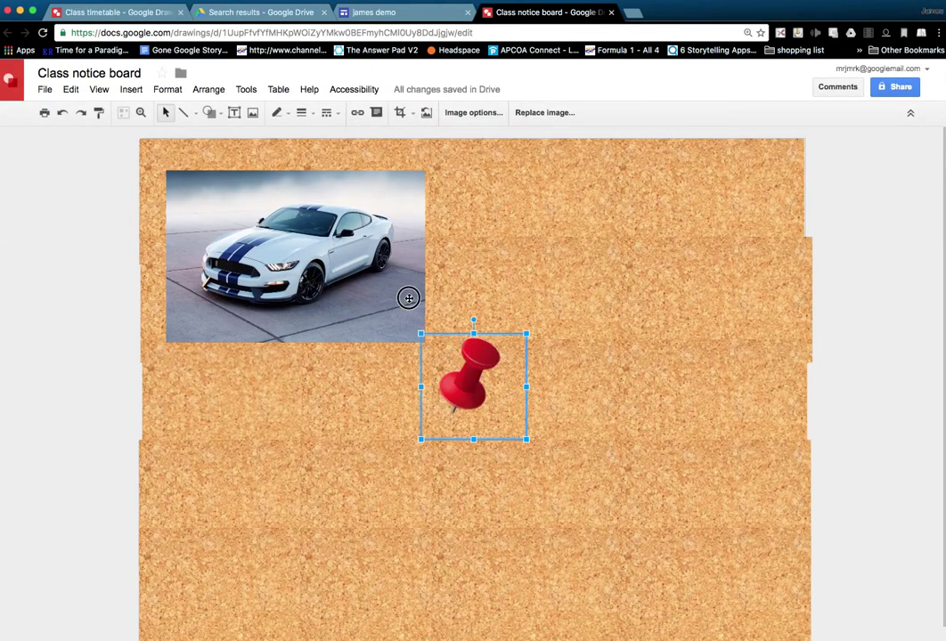
Move the small red pushpin onto the car photo's top-left corner
left_click_drag(524, 429, 429, 251)
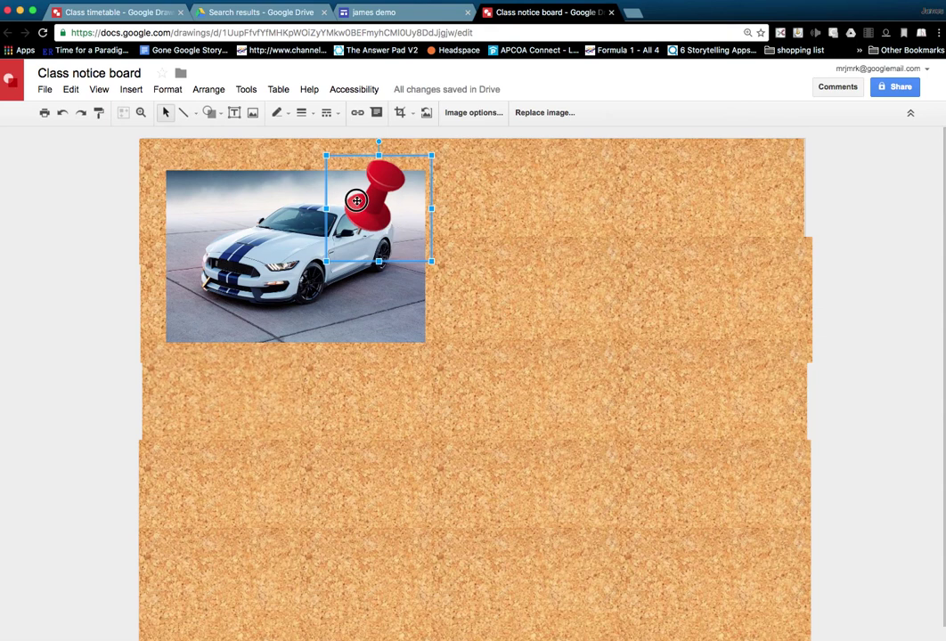
key("ctrl+z")
left_click(341, 170)
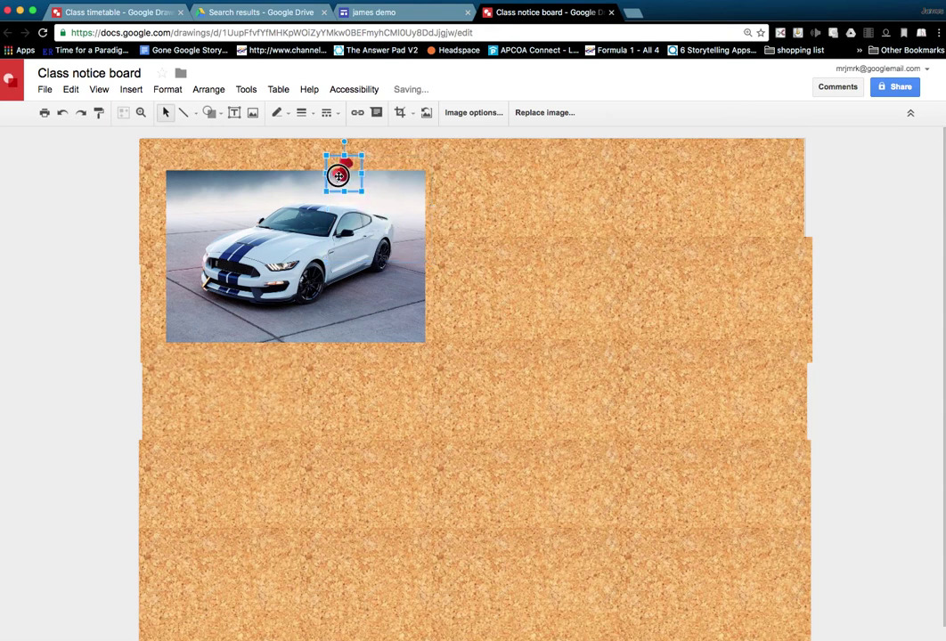
left_click_drag(337, 176, 205, 203)
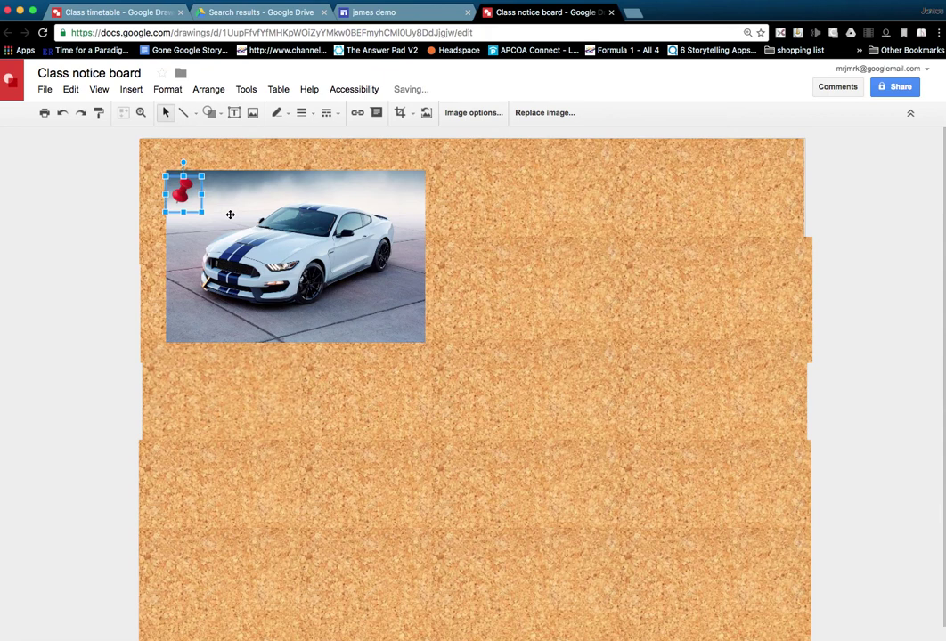
left_click(494, 237)
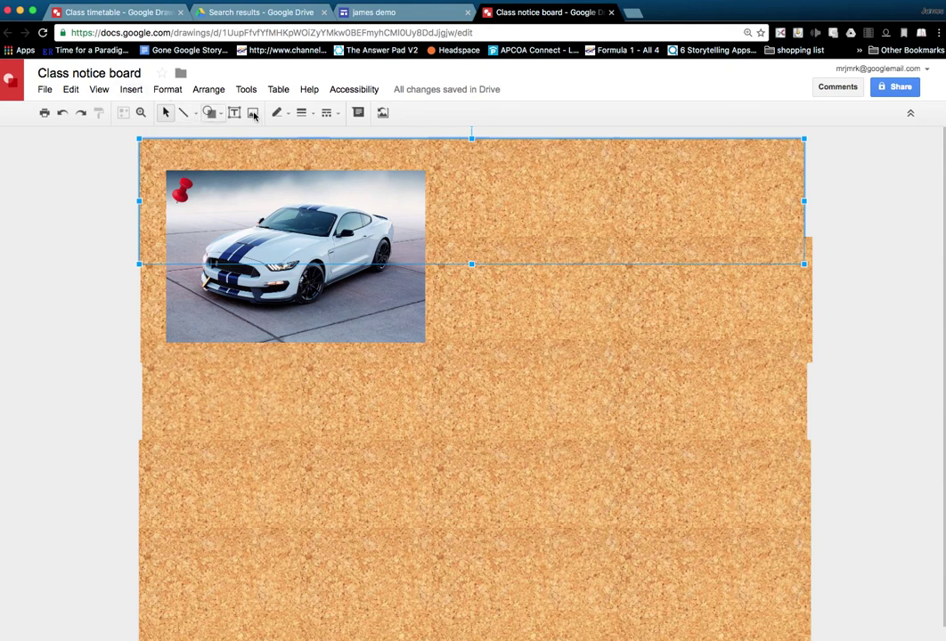
Draw a rectangle to the right of the car photo
left_click(211, 114)
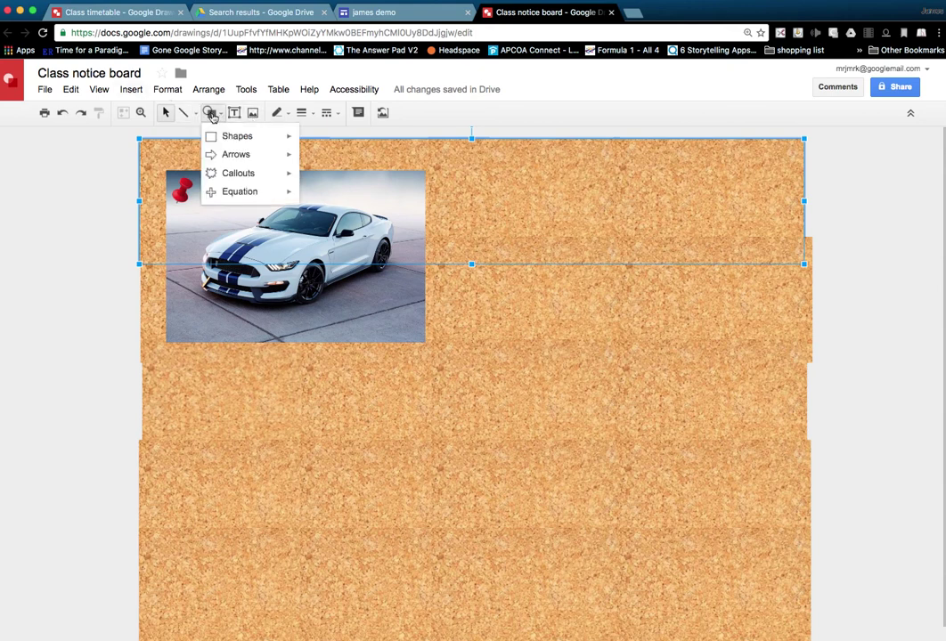
mouse_move(227, 139)
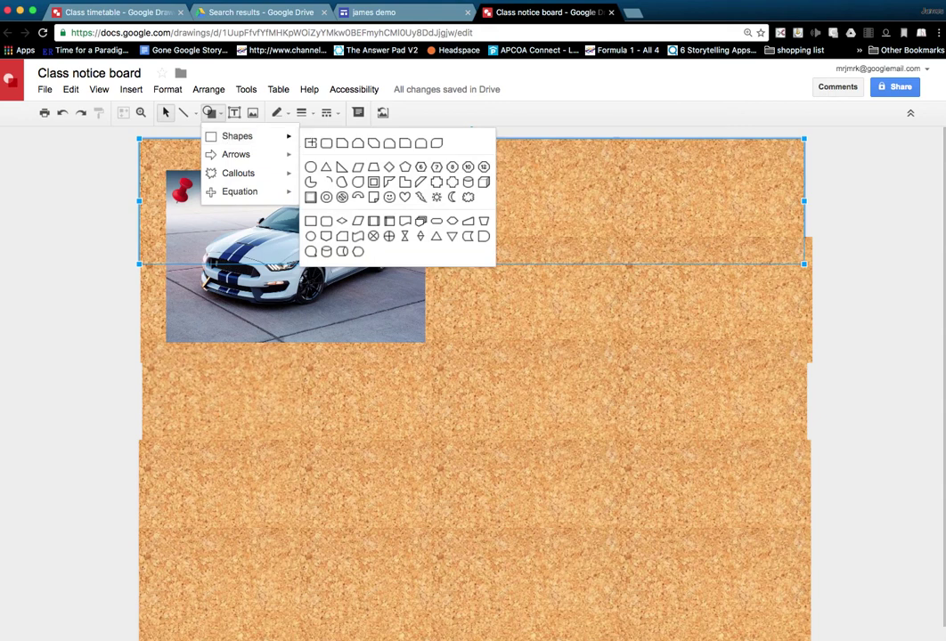
left_click(326, 142)
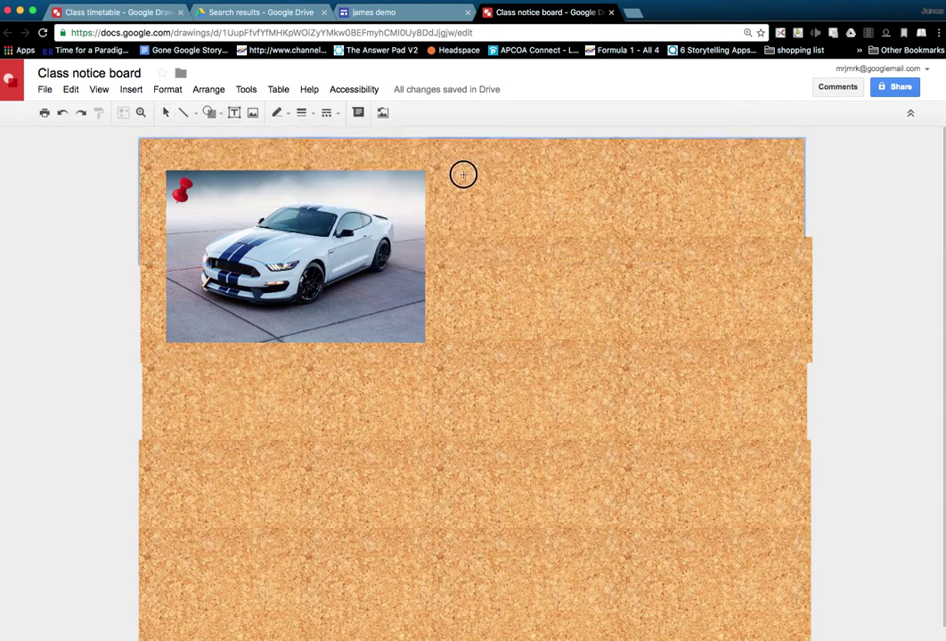
left_click_drag(463, 174, 762, 342)
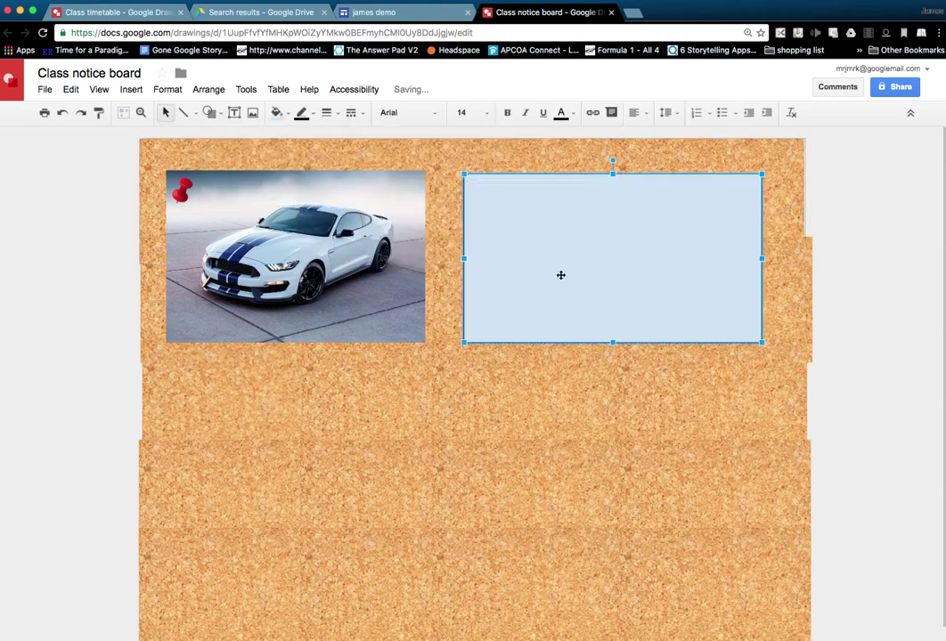
Give the rectangle a pale yellow border and pale yellow fill
left_click(302, 113)
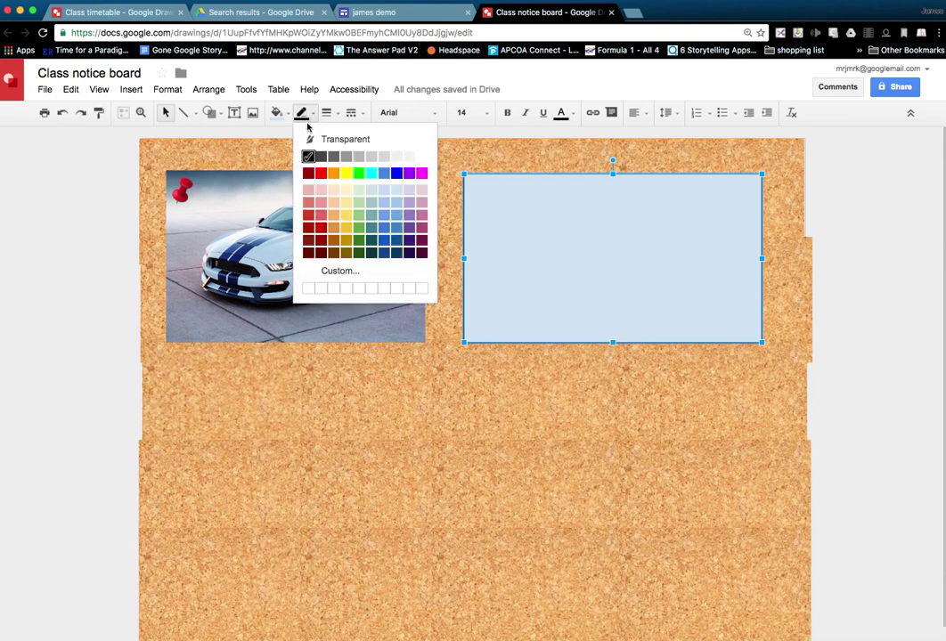
left_click(347, 204)
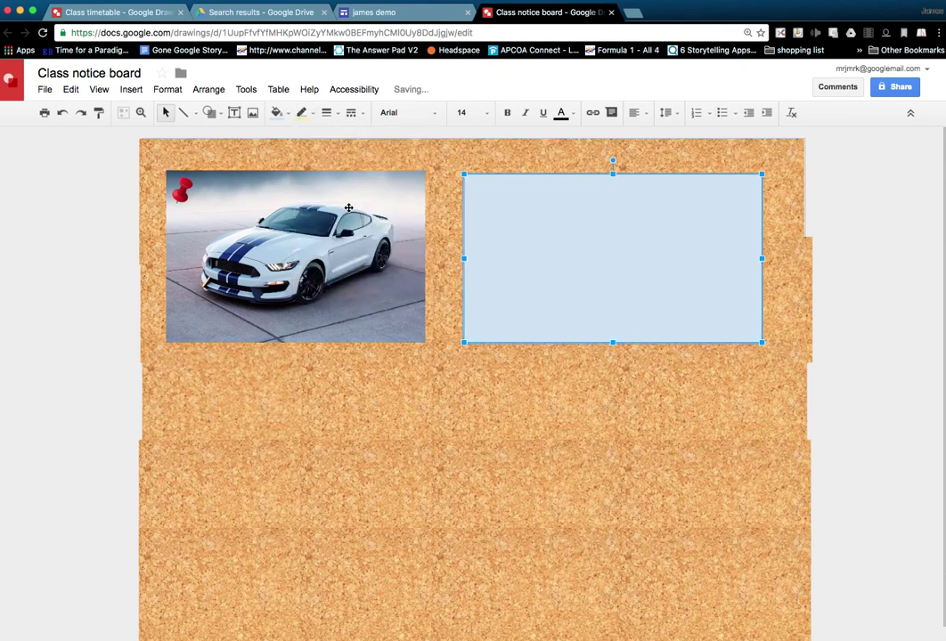
left_click(278, 113)
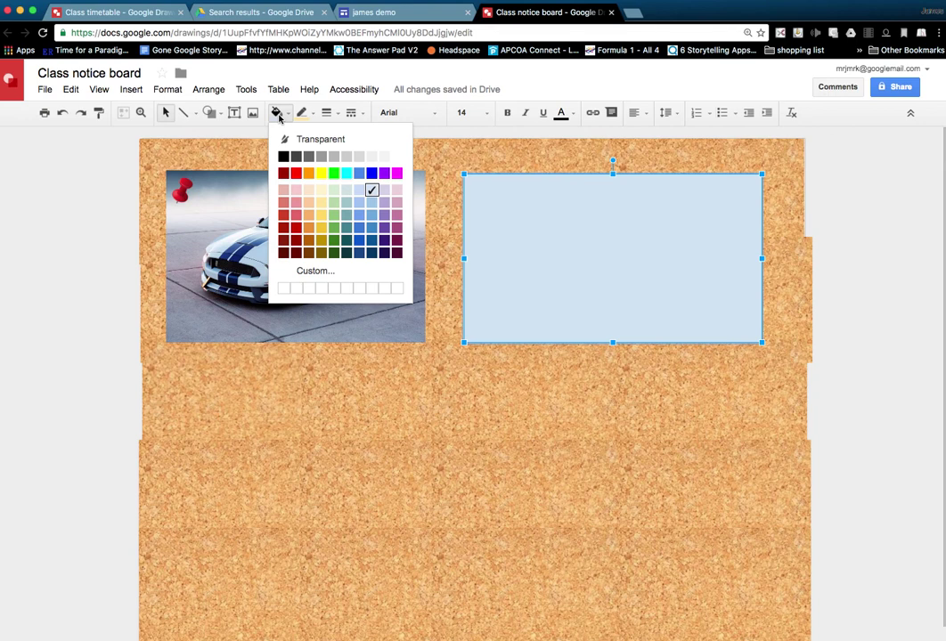
left_click(321, 202)
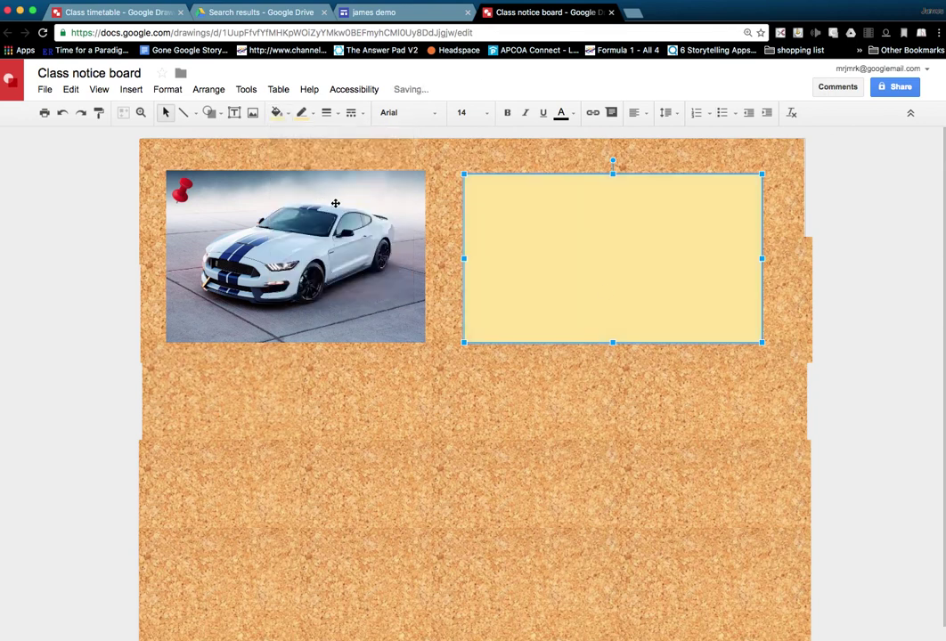
left_click(234, 112)
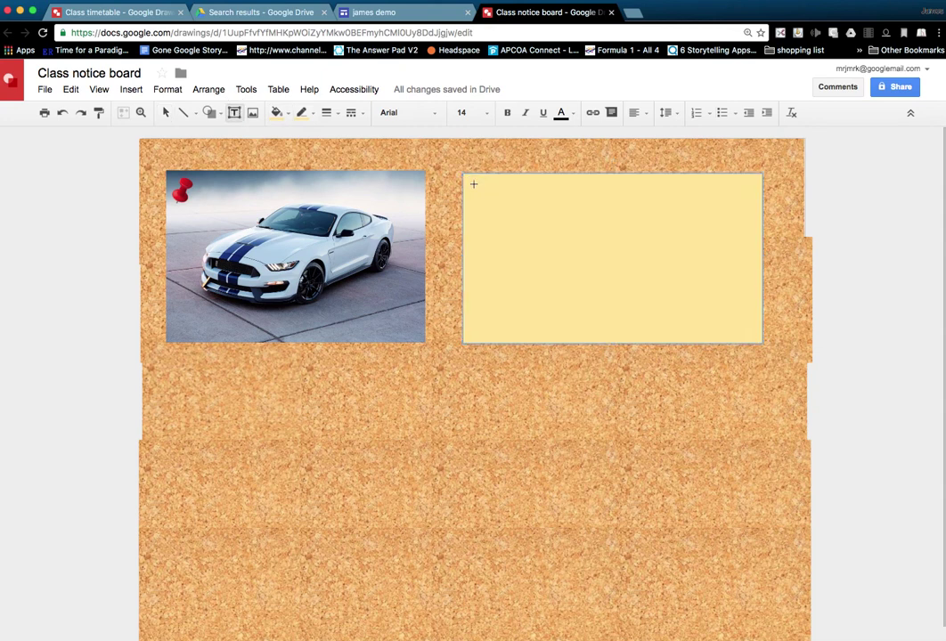
Add a text box in the yellow note reading "Hello dot forget to bring your project"
left_click_drag(474, 186, 668, 278)
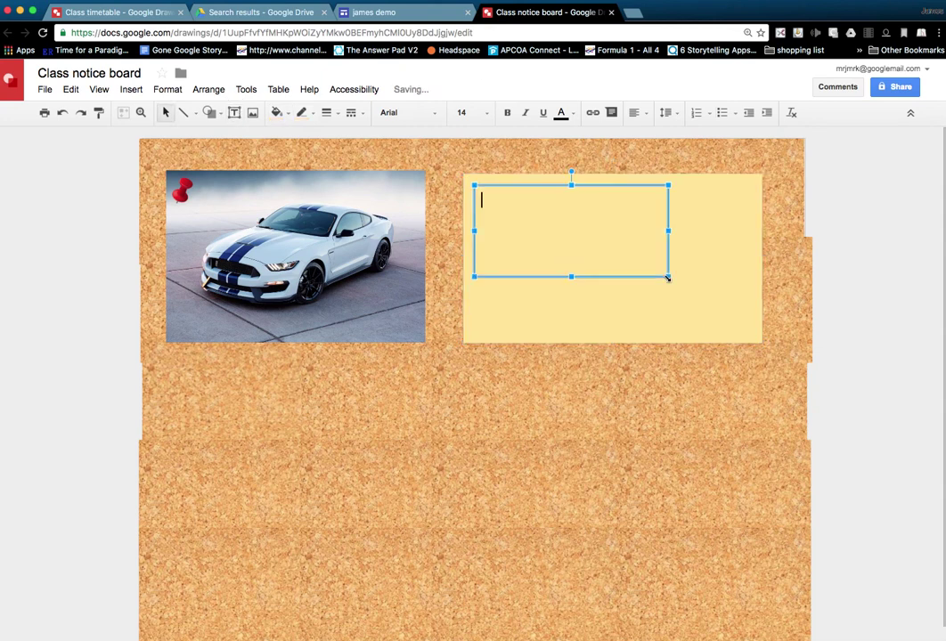
type("Hello dot forgt")
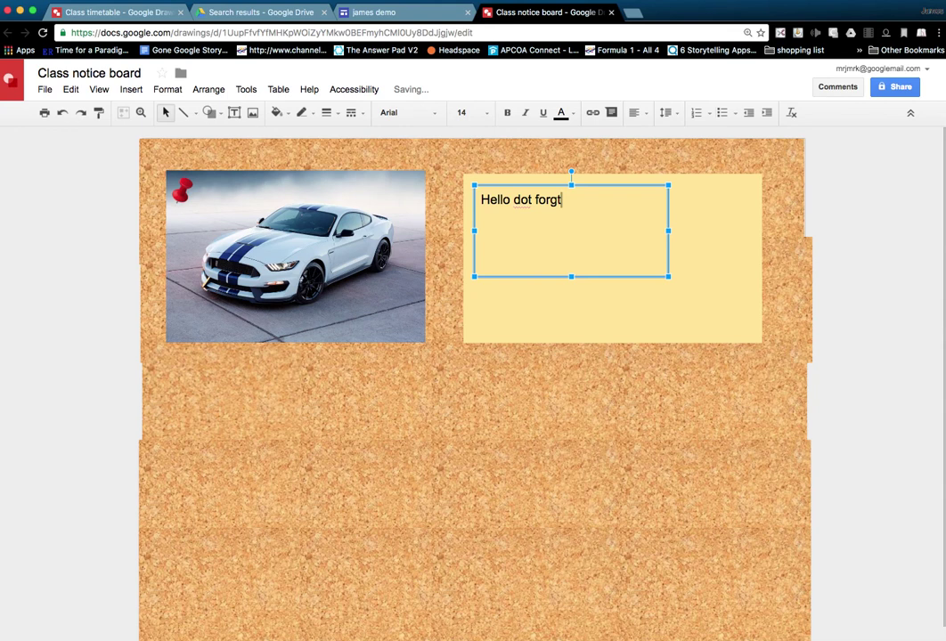
type("e")
key("BackSpace")
key("BackSpace")
type("et to bring your project")
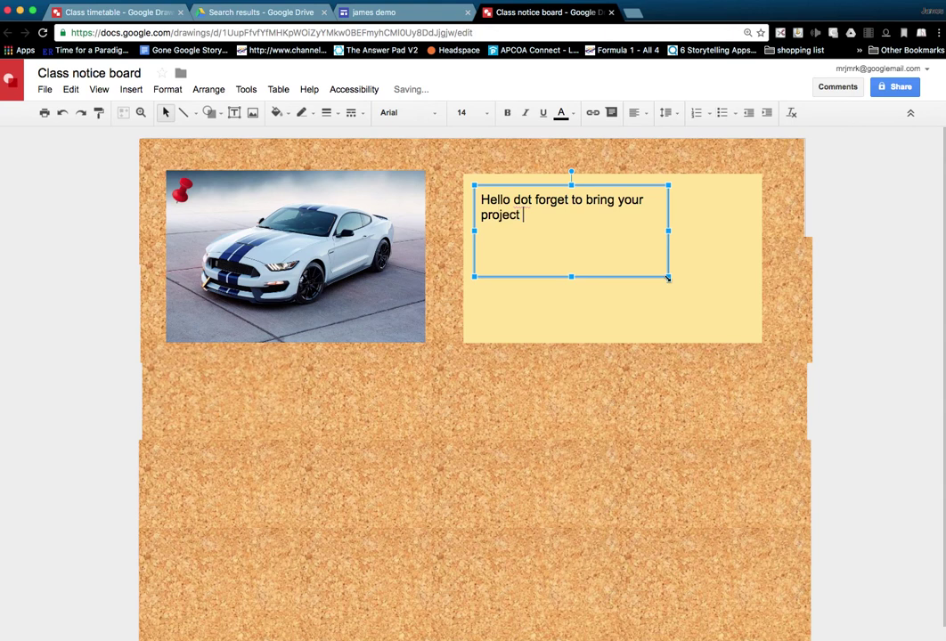
Correct "dot" to "don't" in the note and finish editing
scroll(549, 207, "down", 1)
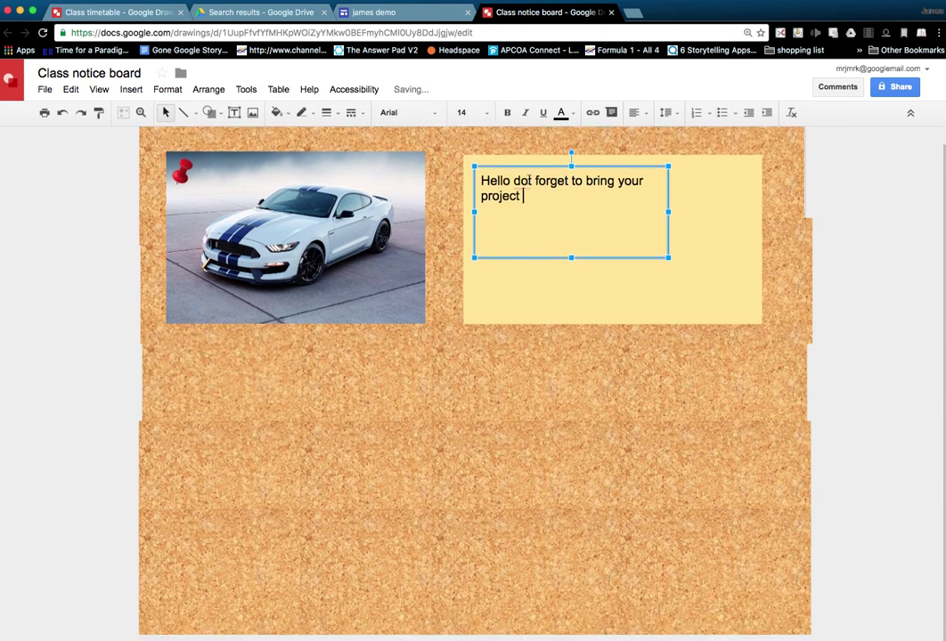
left_click(531, 182)
type("n")
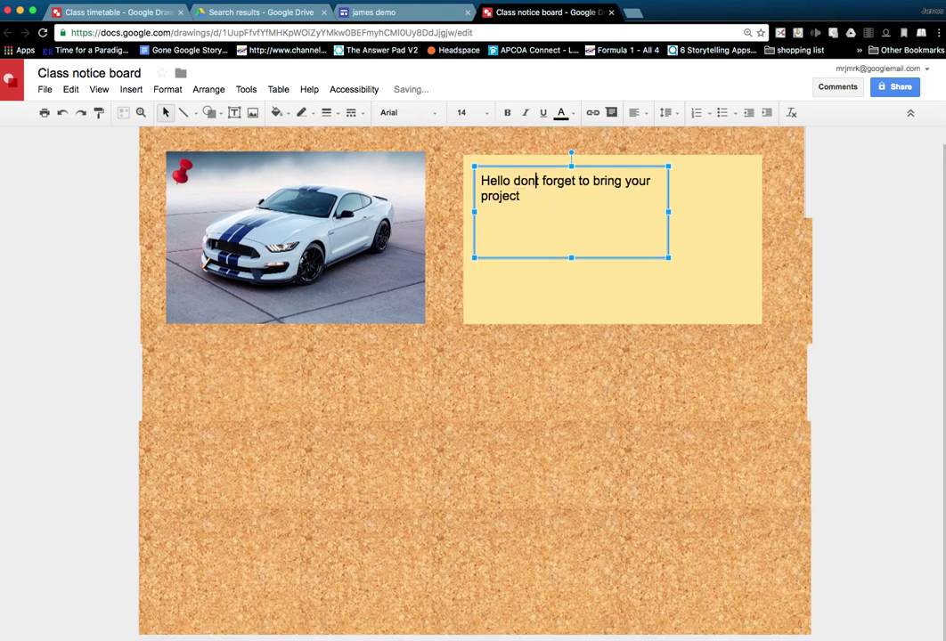
type("'t")
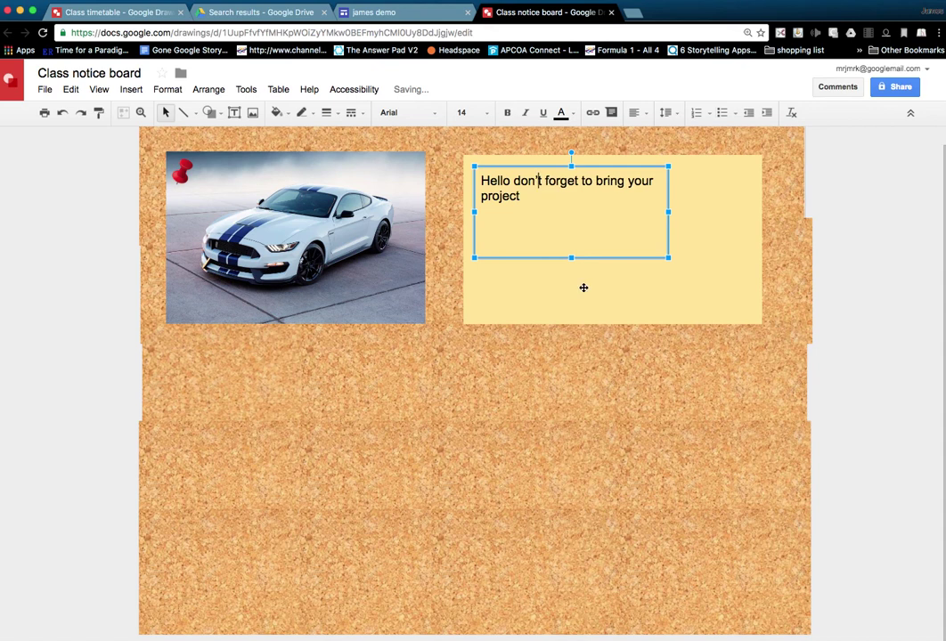
left_click(554, 313)
left_click(537, 360)
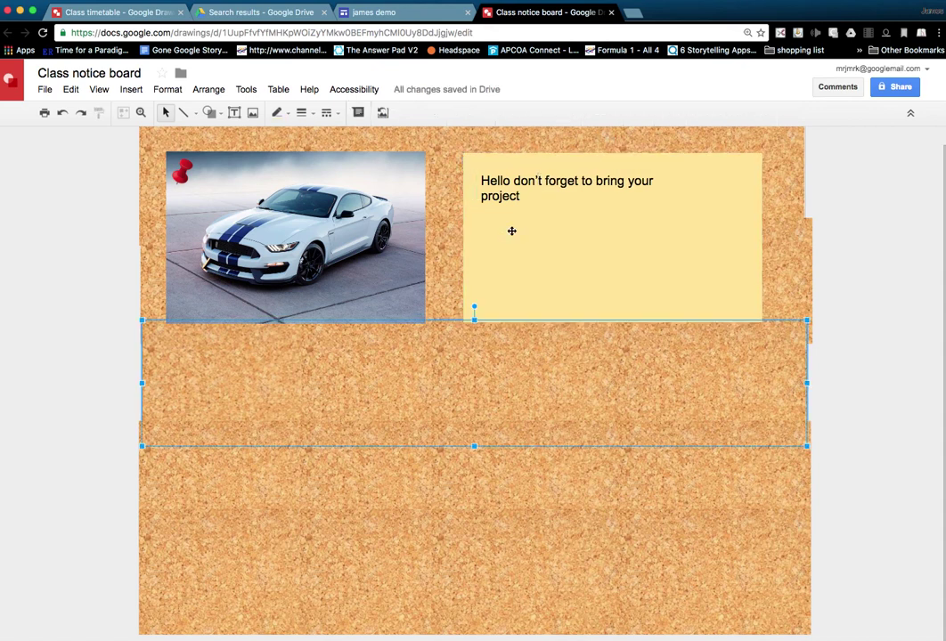
Set the drawing's link sharing to 'On – Anyone with the link' and save
left_click(895, 89)
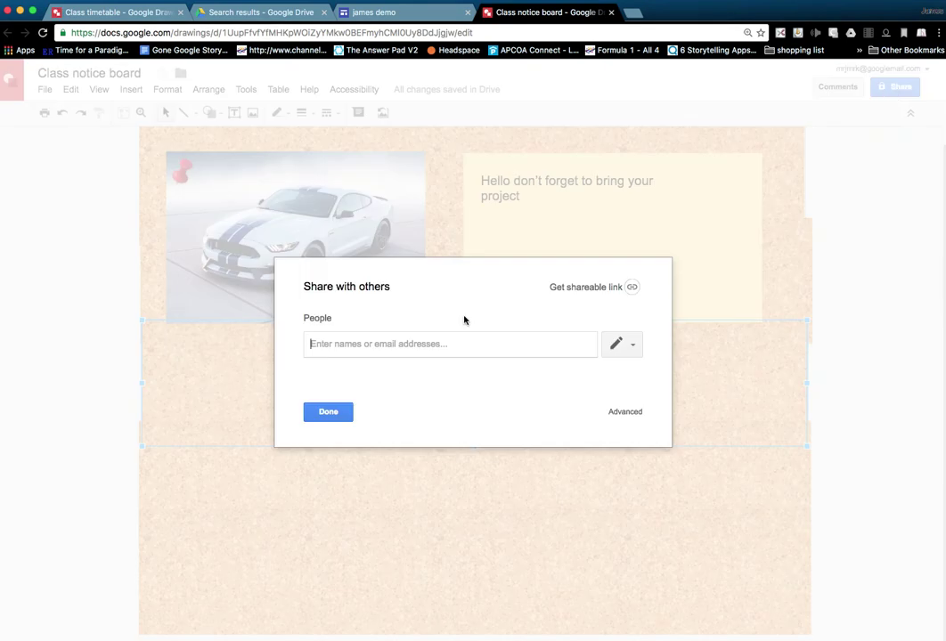
left_click(625, 412)
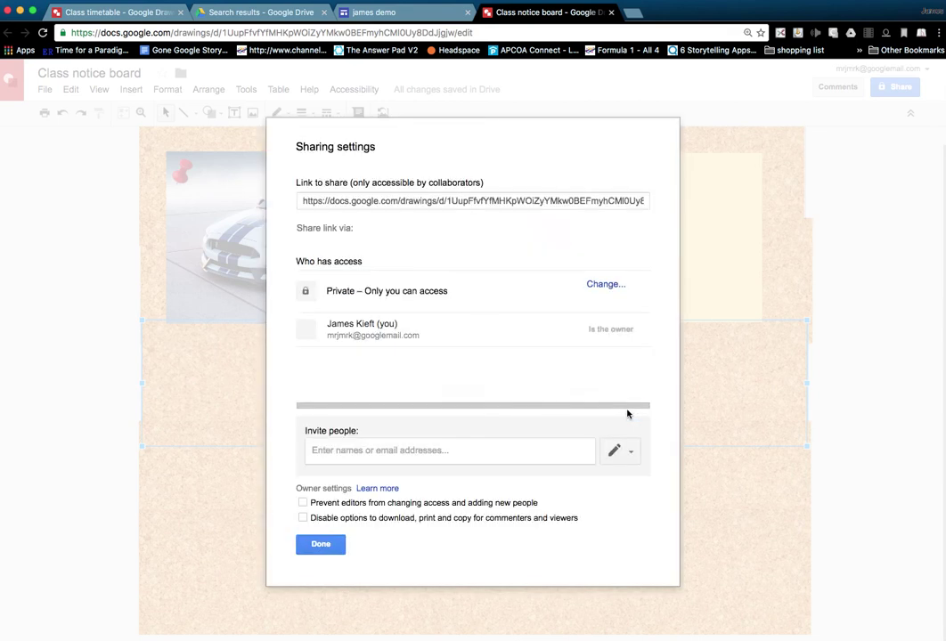
left_click(607, 287)
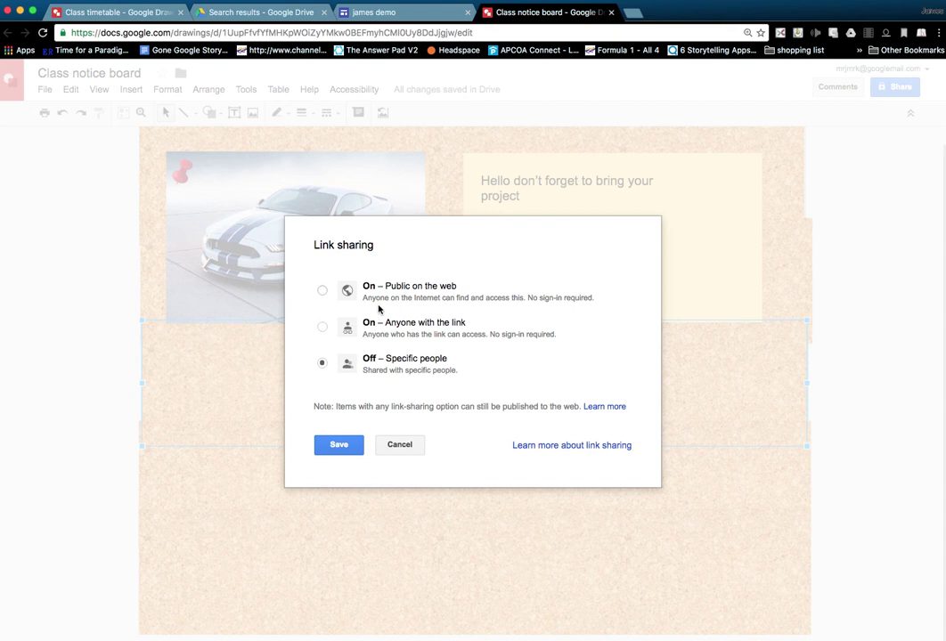
left_click(322, 328)
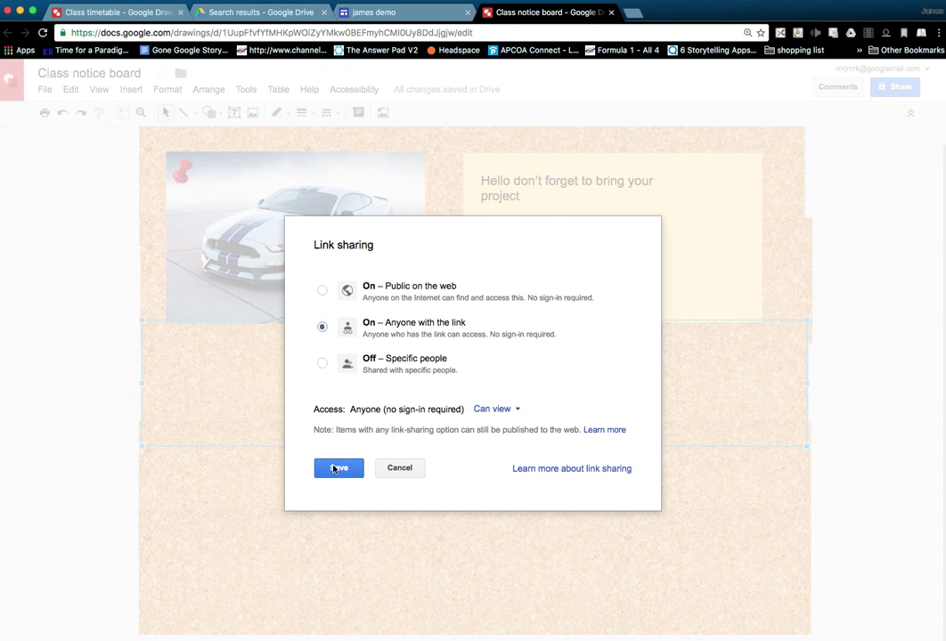
left_click(341, 470)
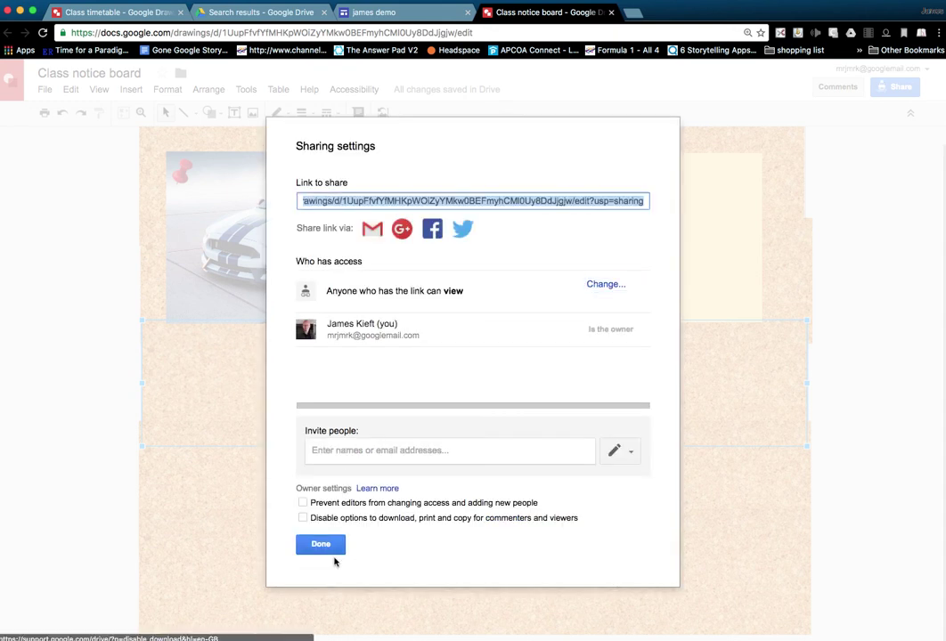
left_click(336, 546)
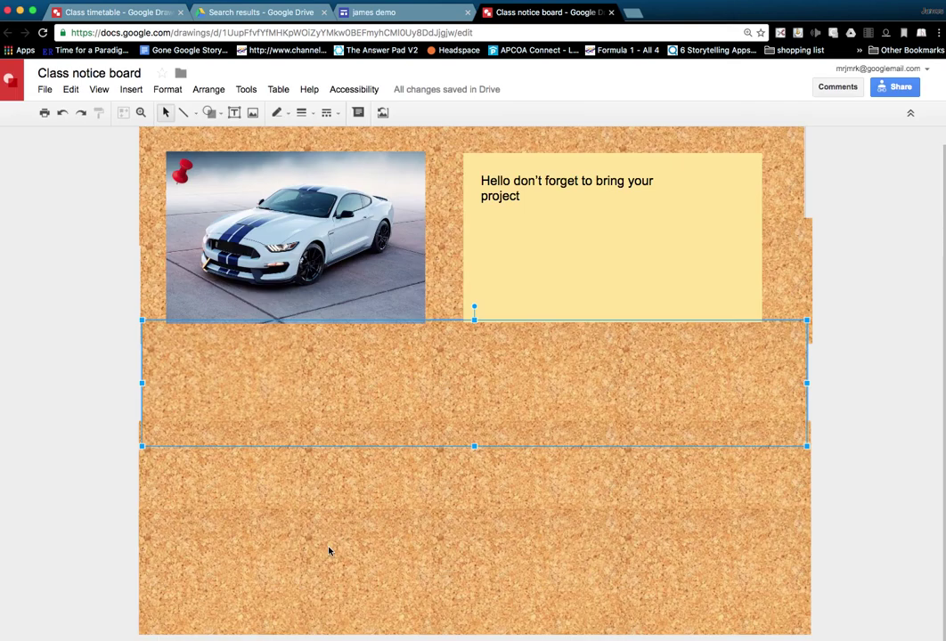
left_click(389, 15)
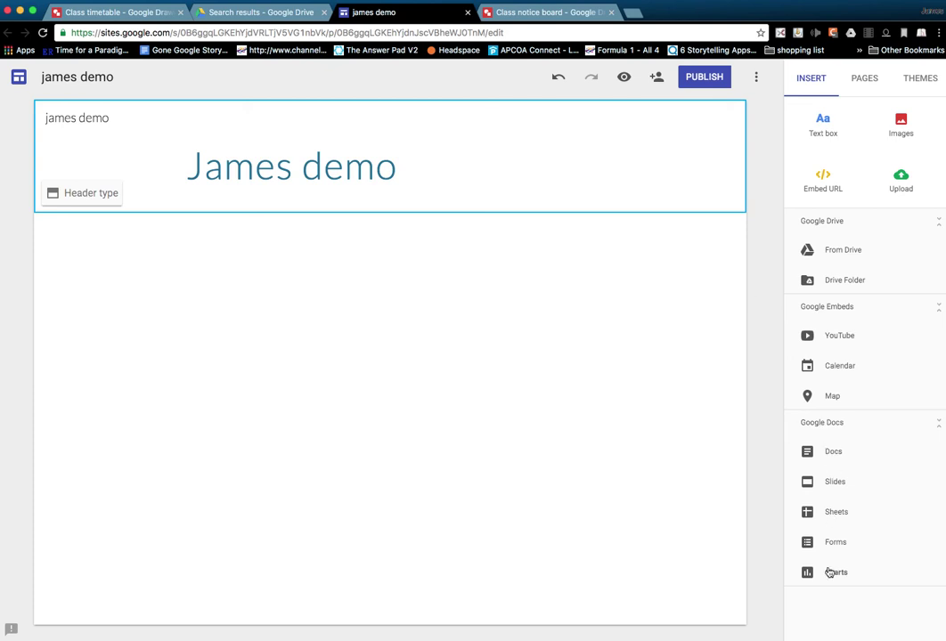
Insert the Class notice board drawing from Drive onto the james demo page and enlarge it
left_click(844, 253)
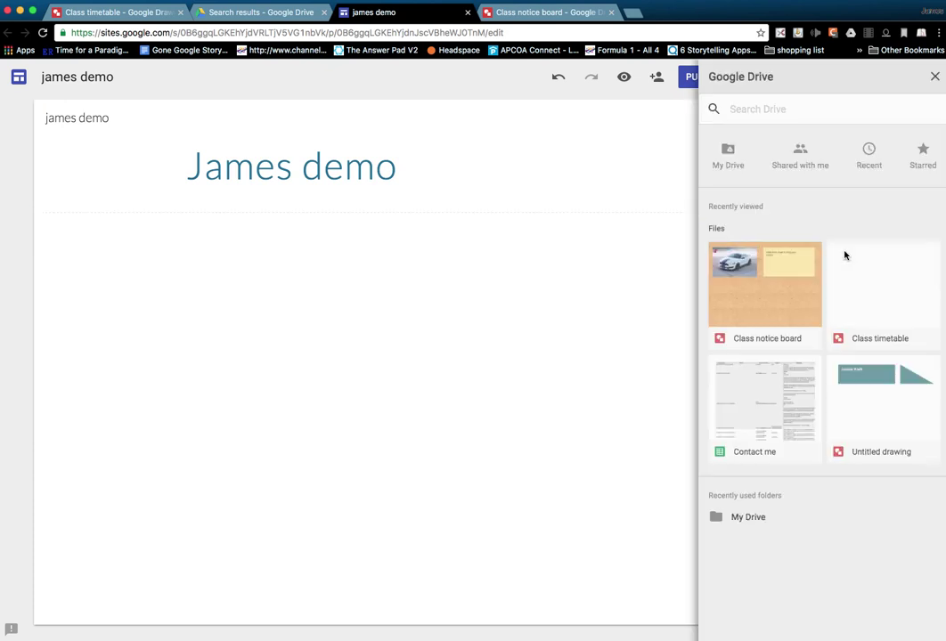
left_click(770, 308)
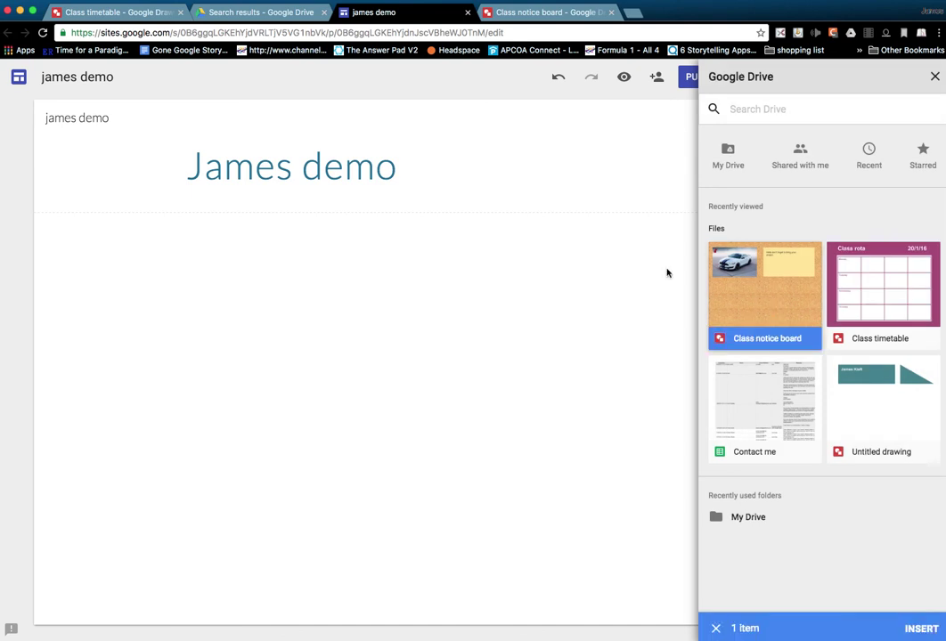
left_click(930, 624)
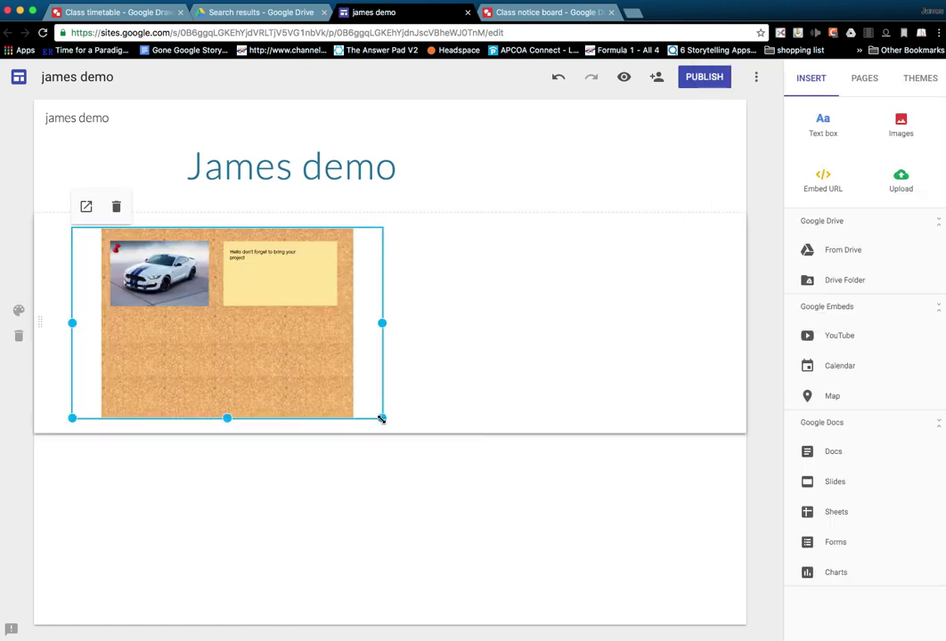
left_click_drag(381, 417, 522, 515)
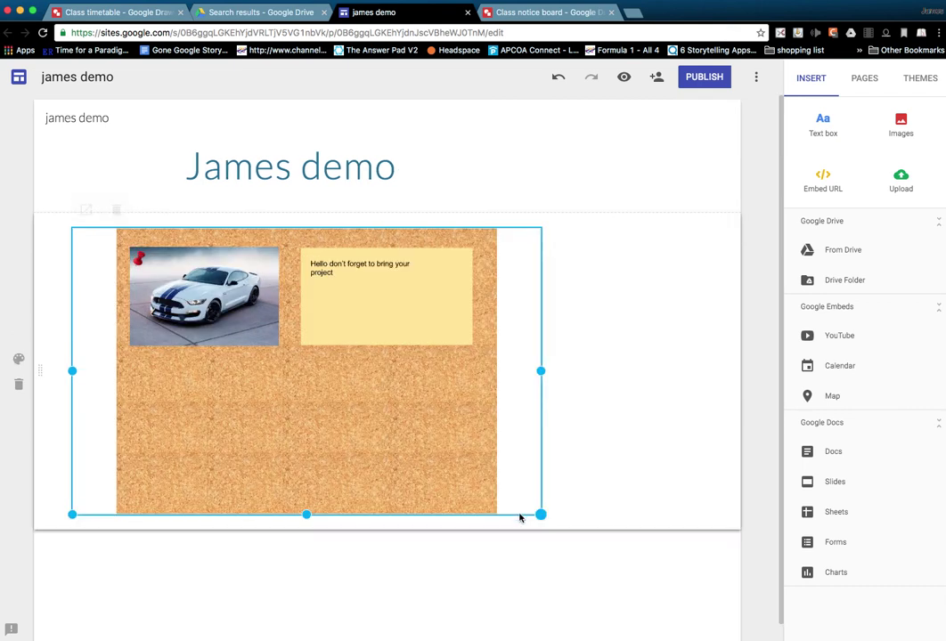
left_click(517, 579)
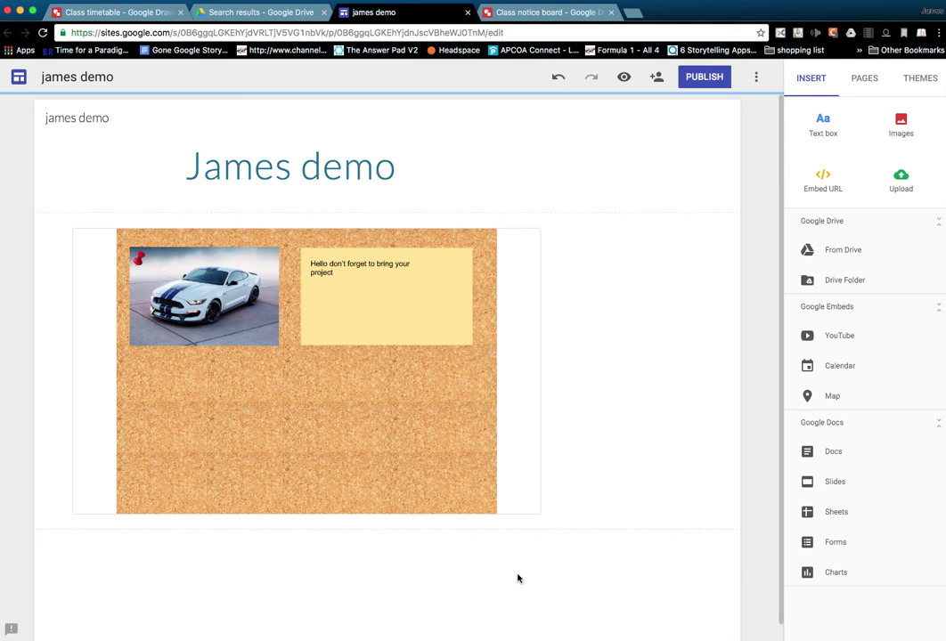
Delete the section holding the embedded corkboard from the james demo page
left_click(397, 414)
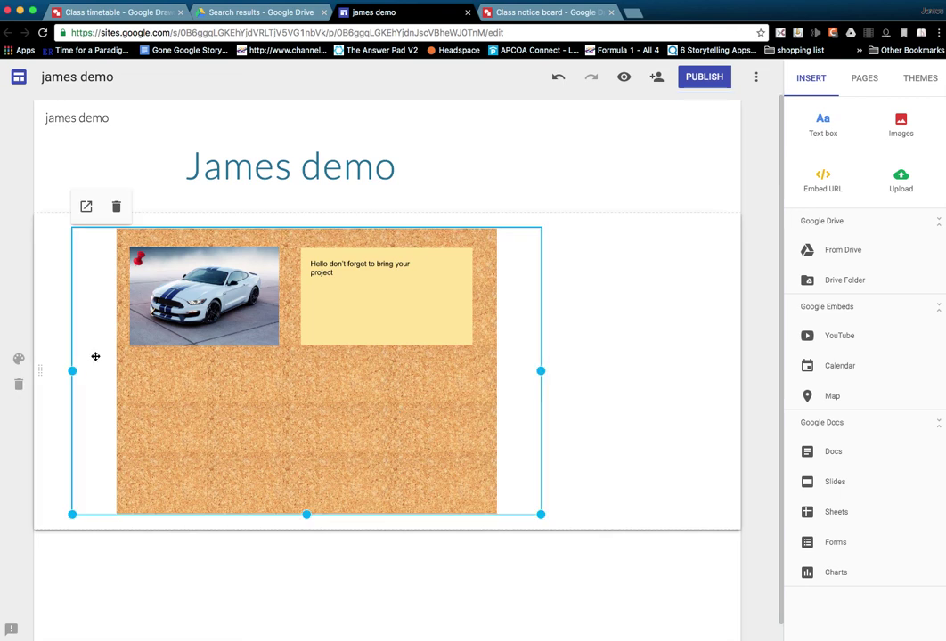
left_click(18, 386)
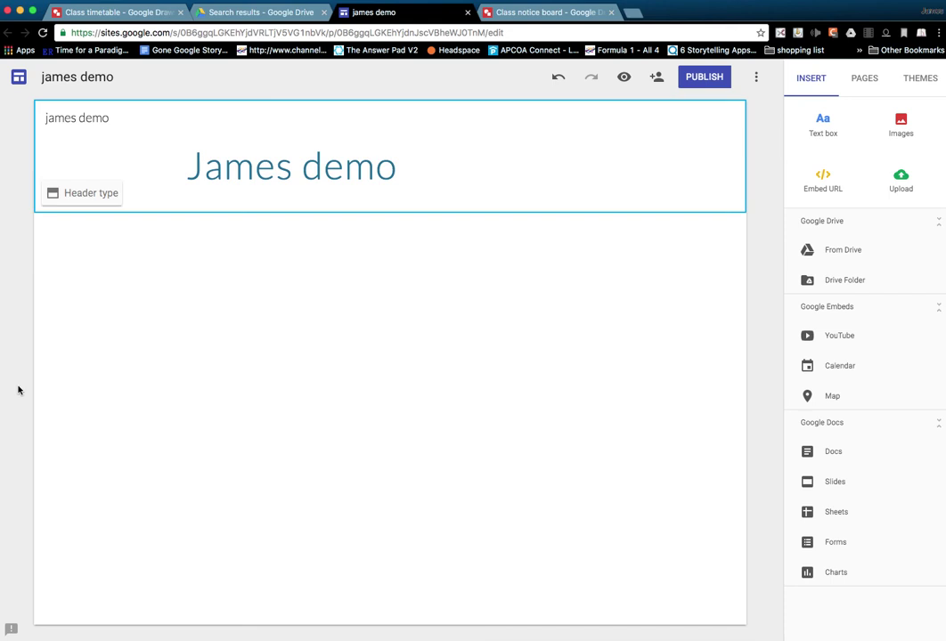
Insert the Class timetable drawing from Drive onto the page
left_click(838, 252)
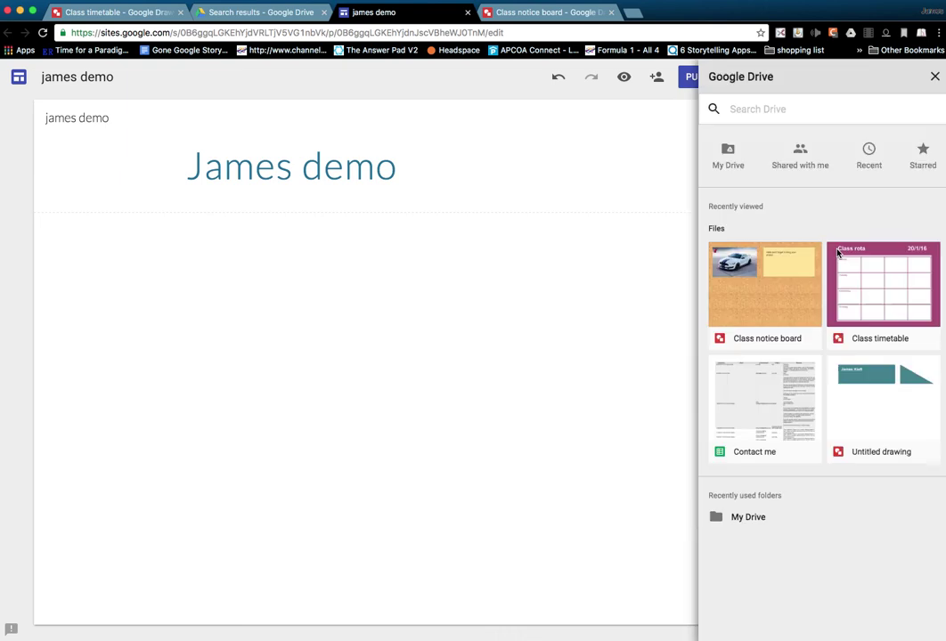
left_click(872, 288)
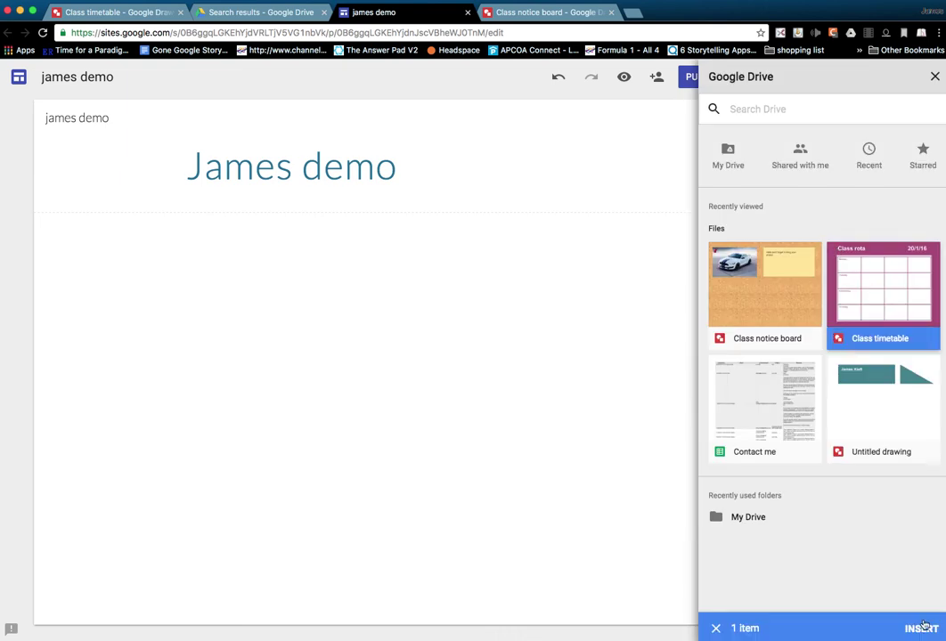
left_click(925, 627)
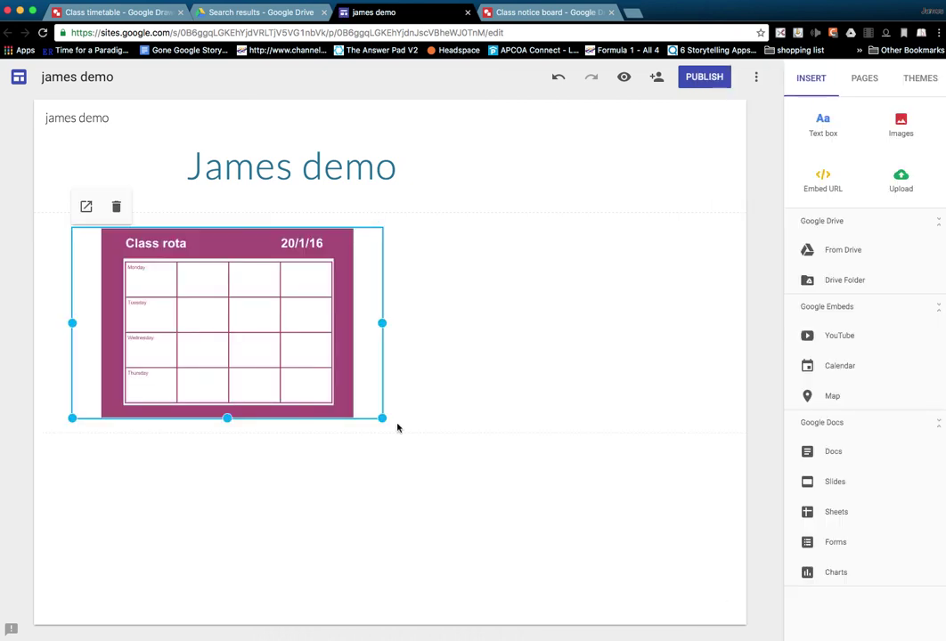
Enlarge the embedded 'Class rota 20/1/16' timetable on the page
left_click(386, 420)
left_click(583, 506)
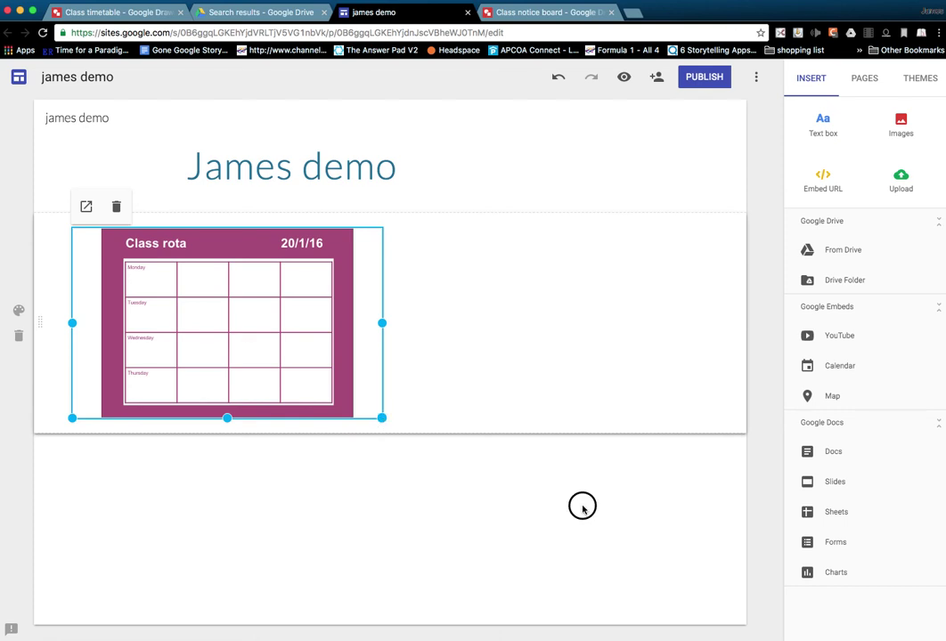
left_click_drag(583, 506, 614, 533)
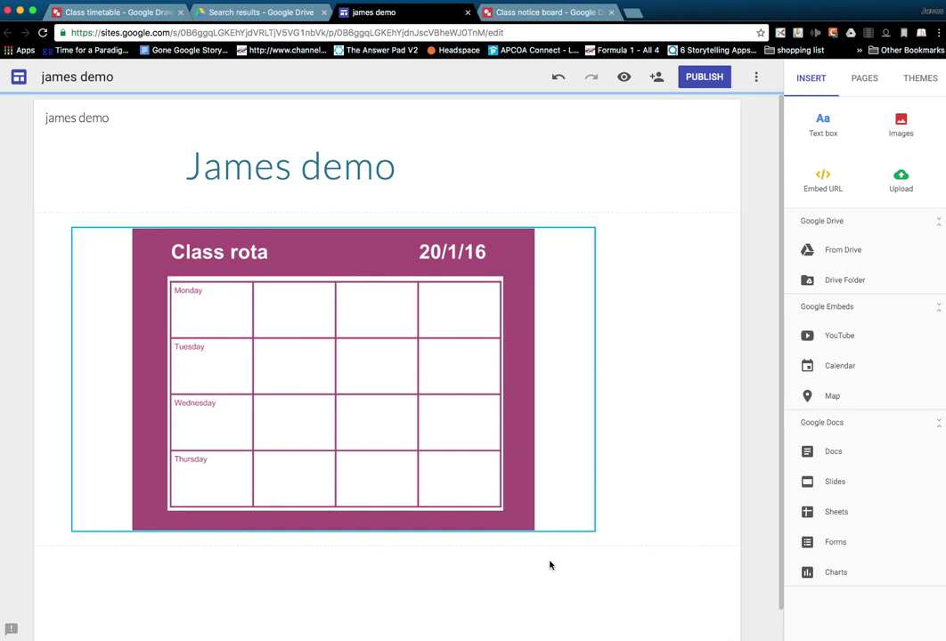
Show the Embed options of Publish to the web for the Class notice board drawing
left_click(563, 16)
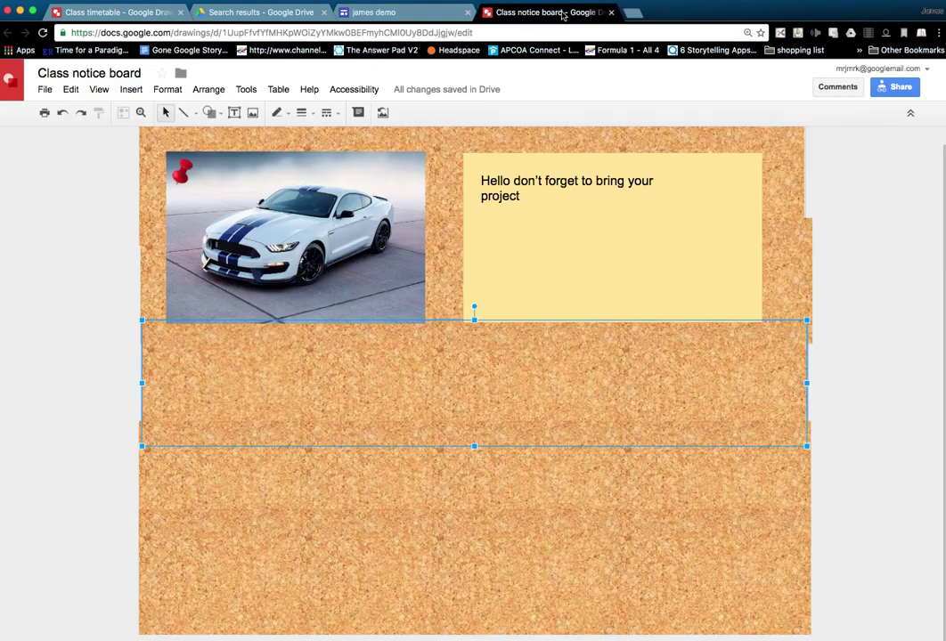
left_click(45, 90)
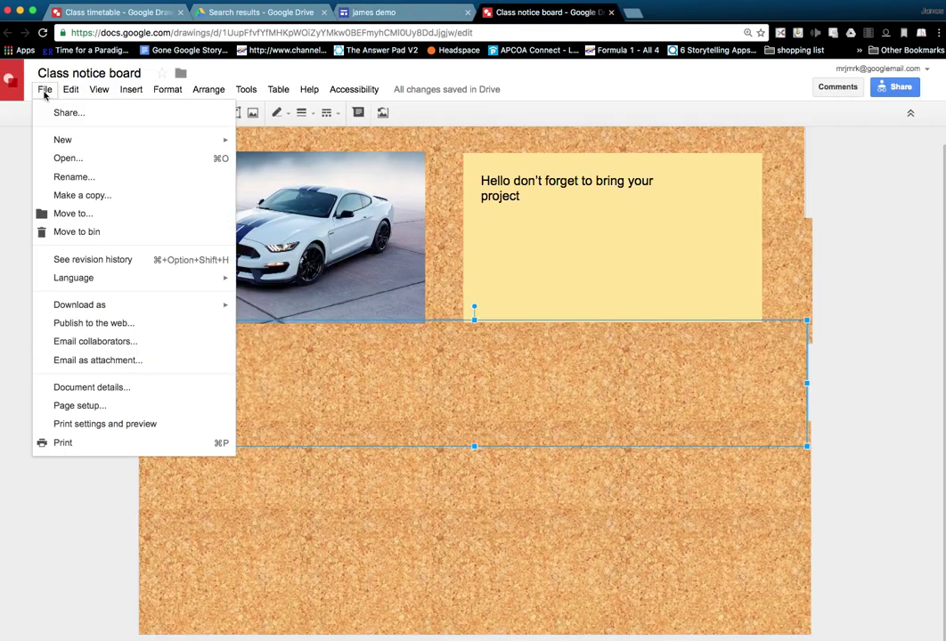
left_click(94, 327)
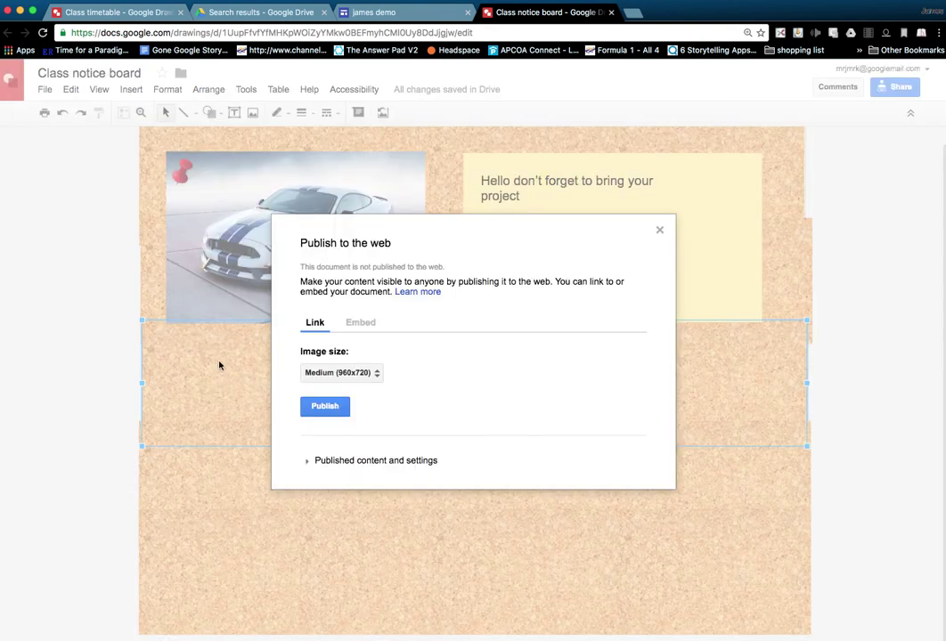
left_click(360, 326)
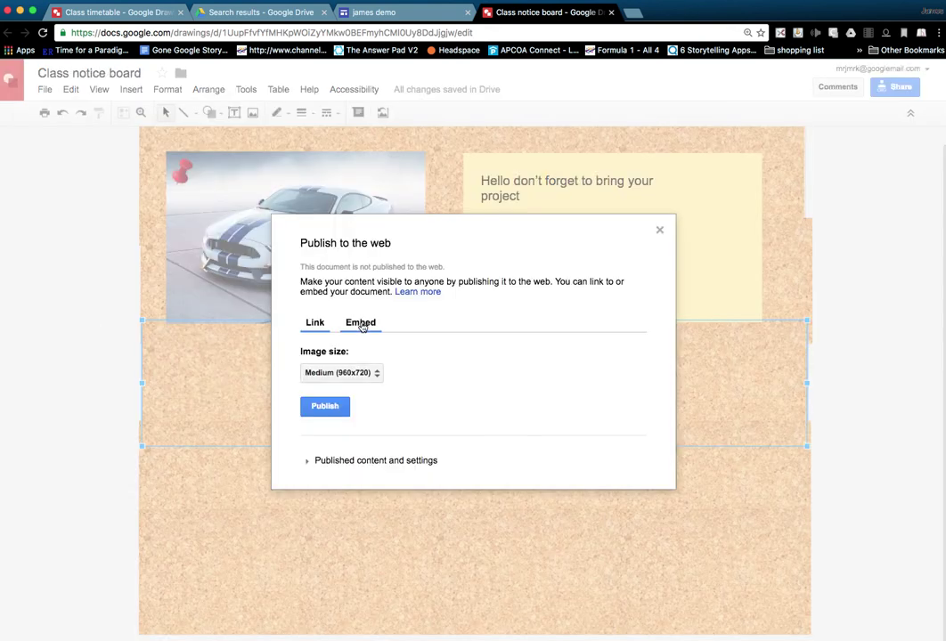